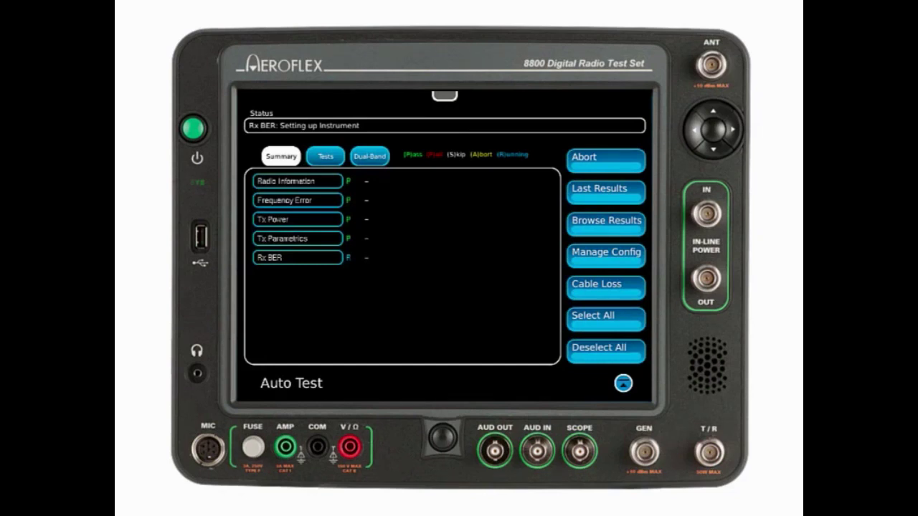
- Open the Utilities menu listing Auto Test, Store/Recall, System, Freq-Flex and Self Test
left_click(326, 156)
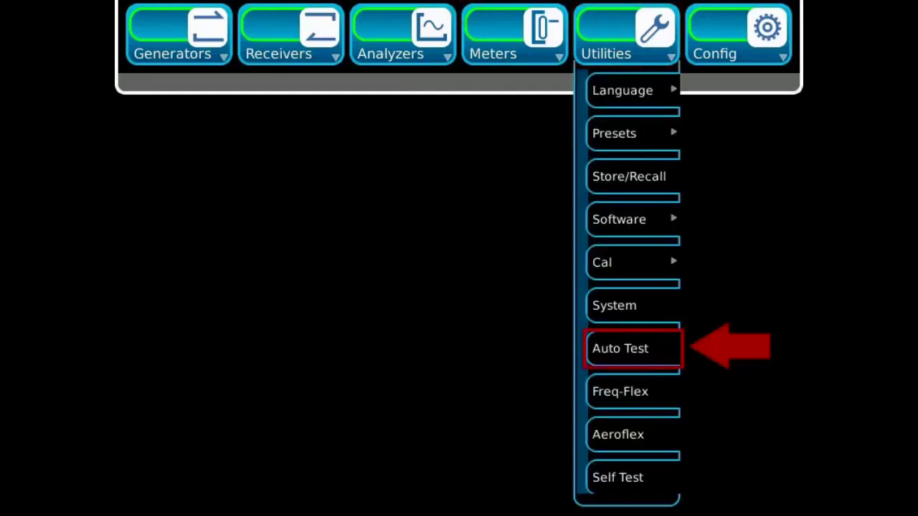
- Open Auto Test and set Meta Radio - OEM to Moto APX
left_click(623, 348)
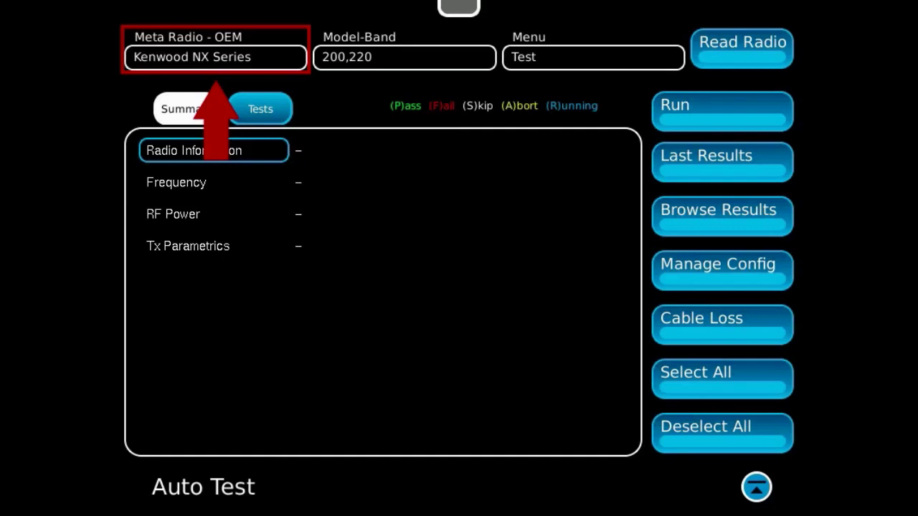
left_click(287, 61)
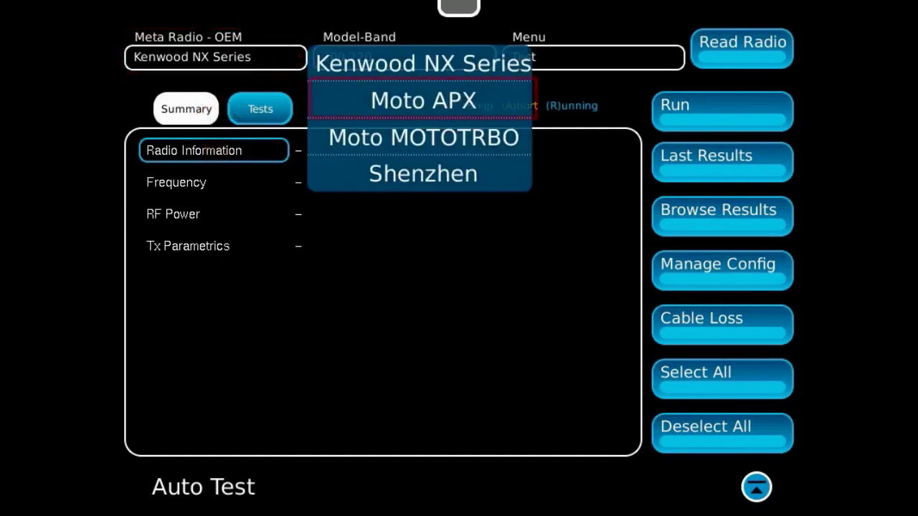
left_click(399, 102)
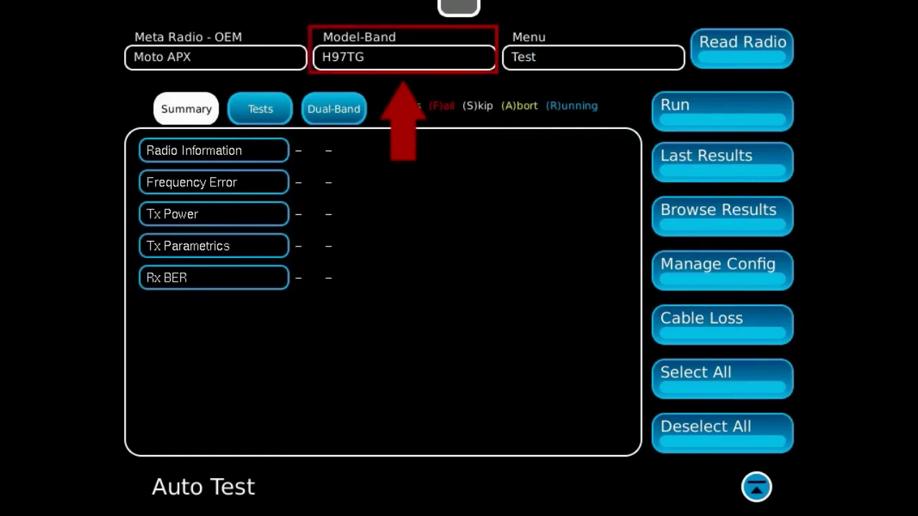
- Set the model-band to M UHF1, then change it to M VHF
left_click(409, 62)
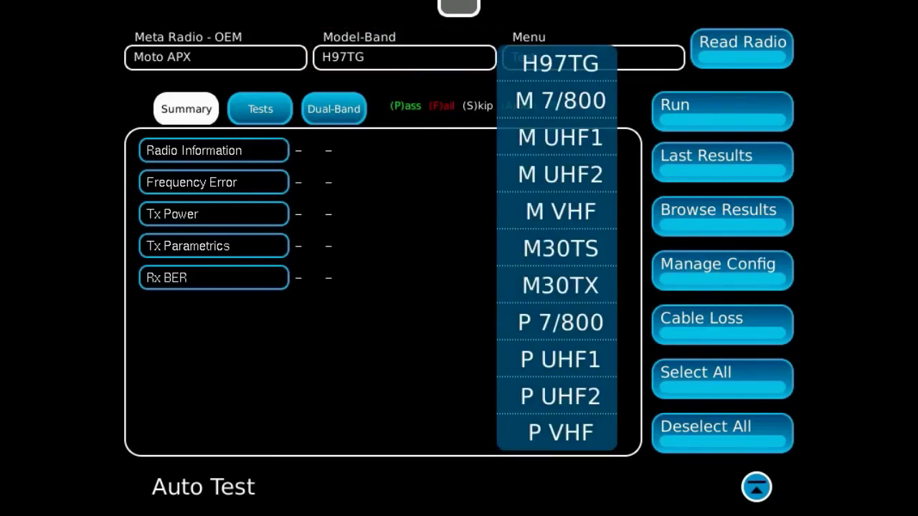
left_click(551, 137)
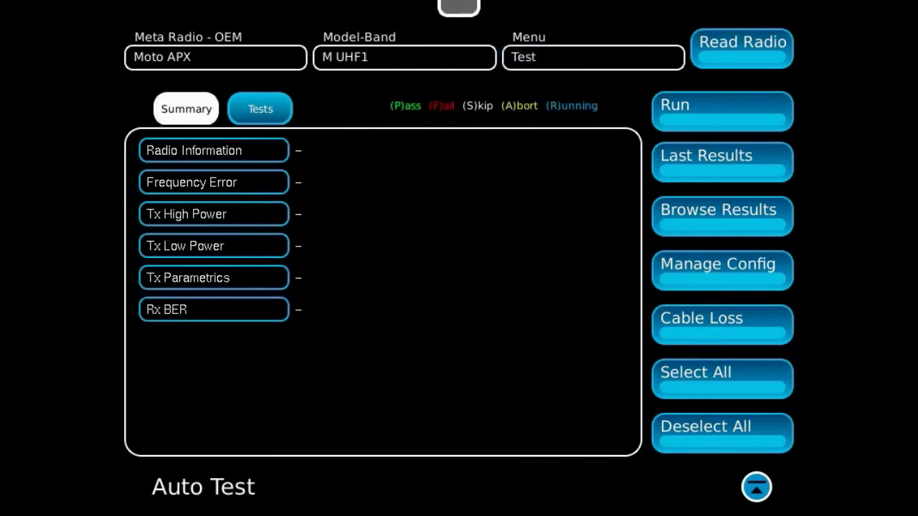
left_click(479, 63)
left_click(535, 166)
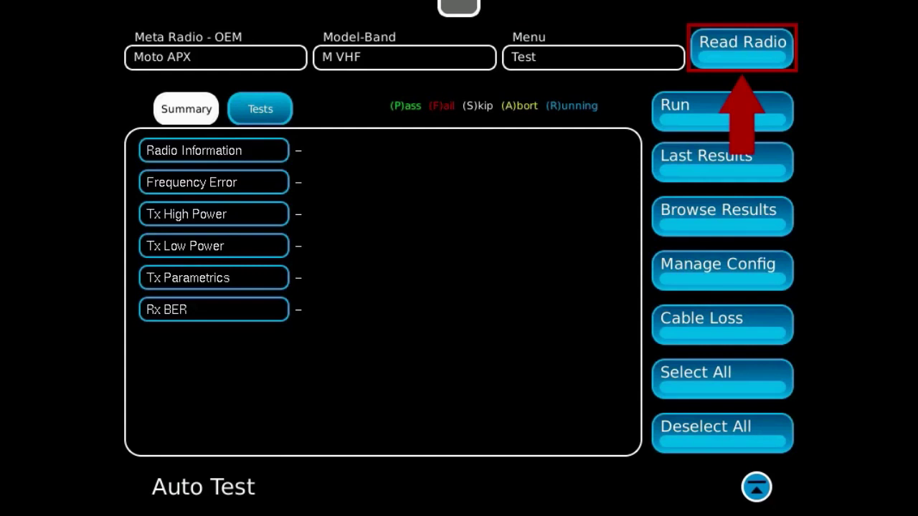
- Read the connected radio so Auto Test identifies it as Moto APX H97TG
left_click(739, 46)
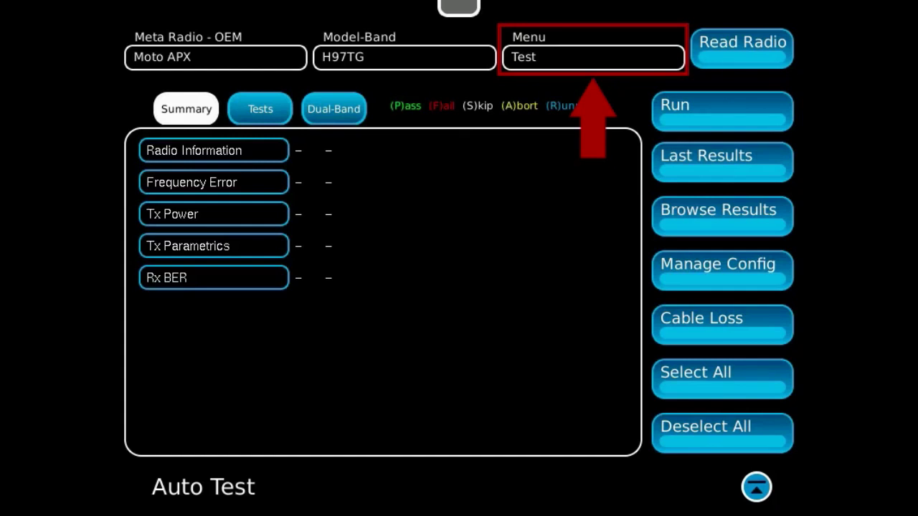
left_click(578, 59)
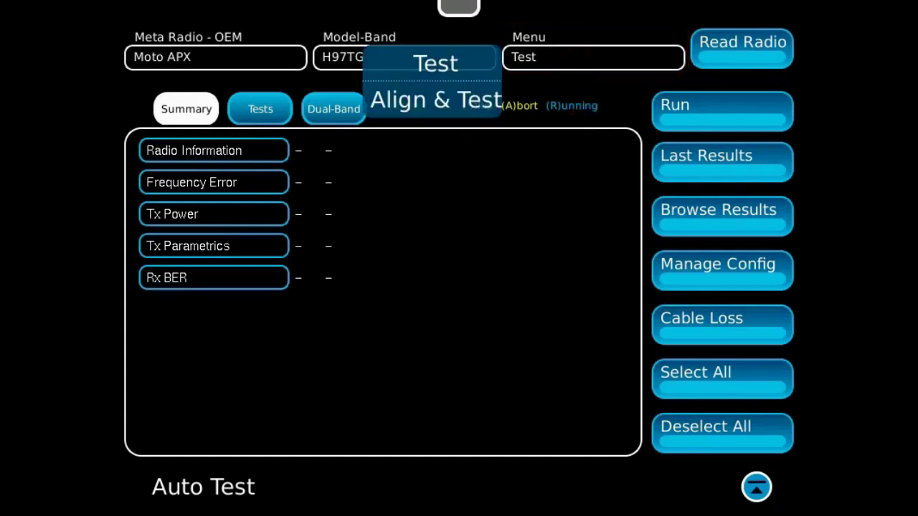
left_click(452, 100)
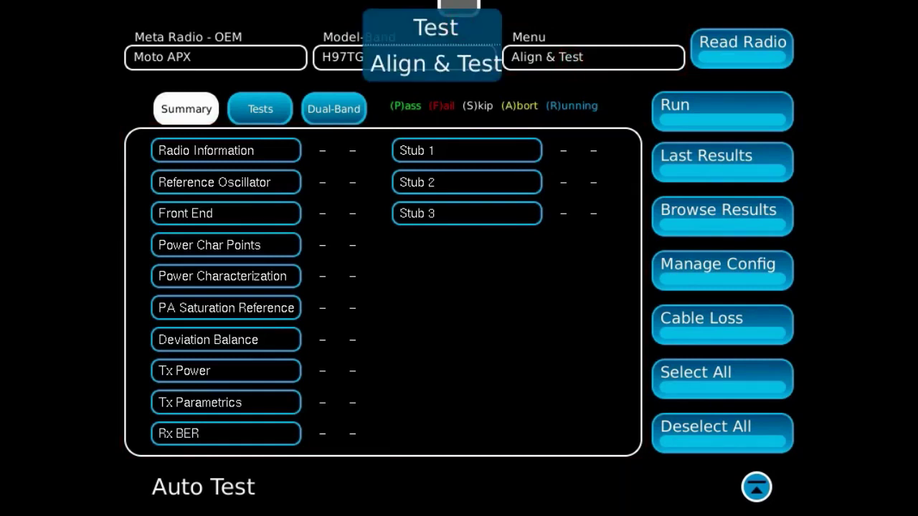
left_click(459, 26)
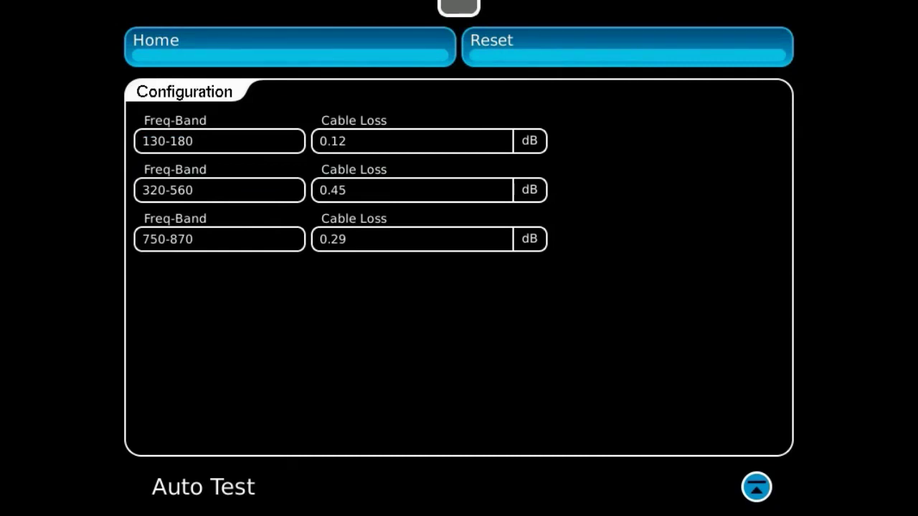
- Check the 130-180 band cable loss in the keypad and cancel, keeping 0.12 dB
left_click(429, 147)
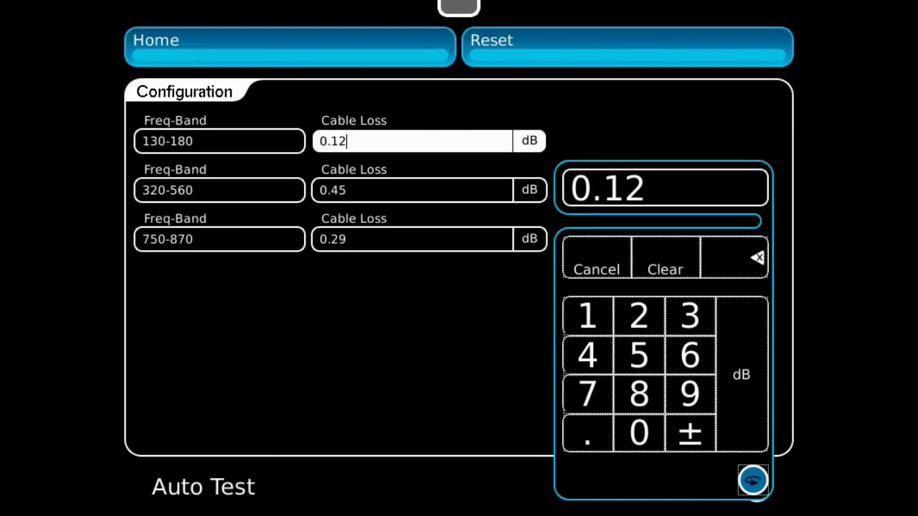
left_click(608, 263)
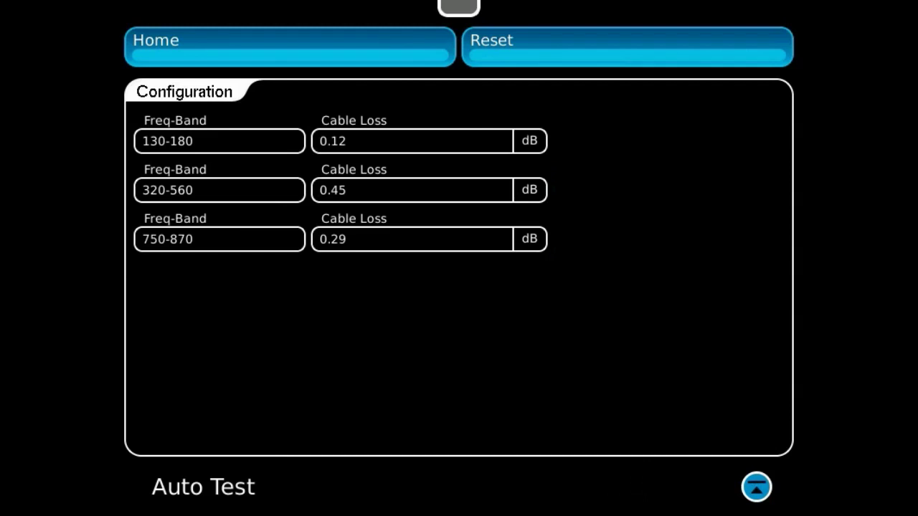
- Go Home to the Auto Test summary for Moto APX H97TG
left_click(372, 44)
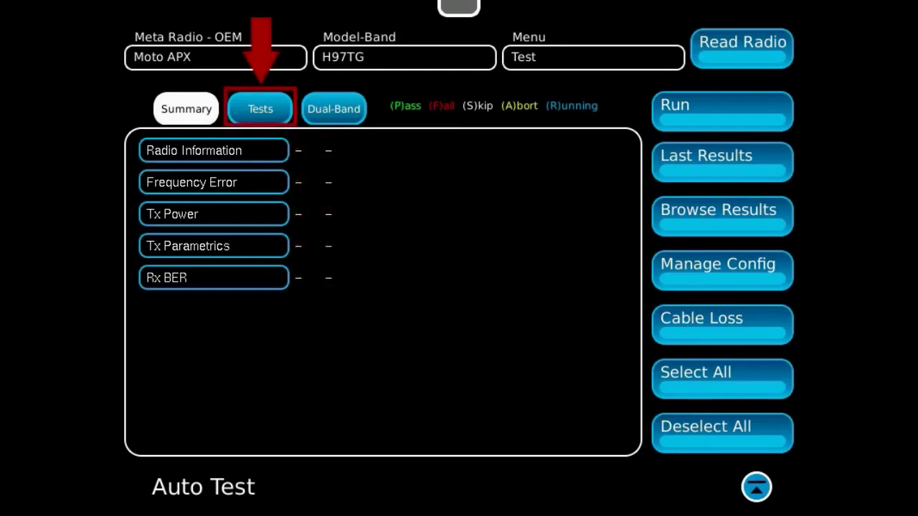
- Browse the Tests list and view Frequency Error limits: ±175 Hz VHF, ±250 Hz UHF/800
left_click(276, 110)
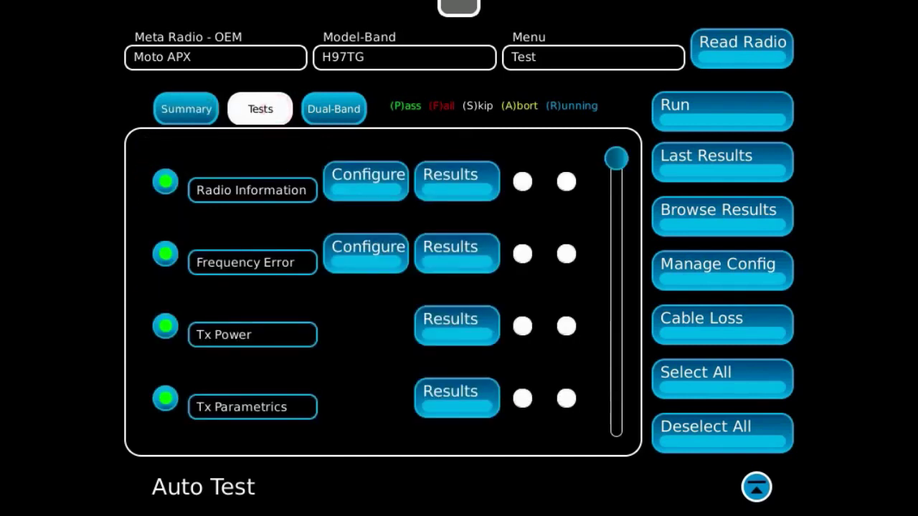
scroll(384, 294, "down", 1)
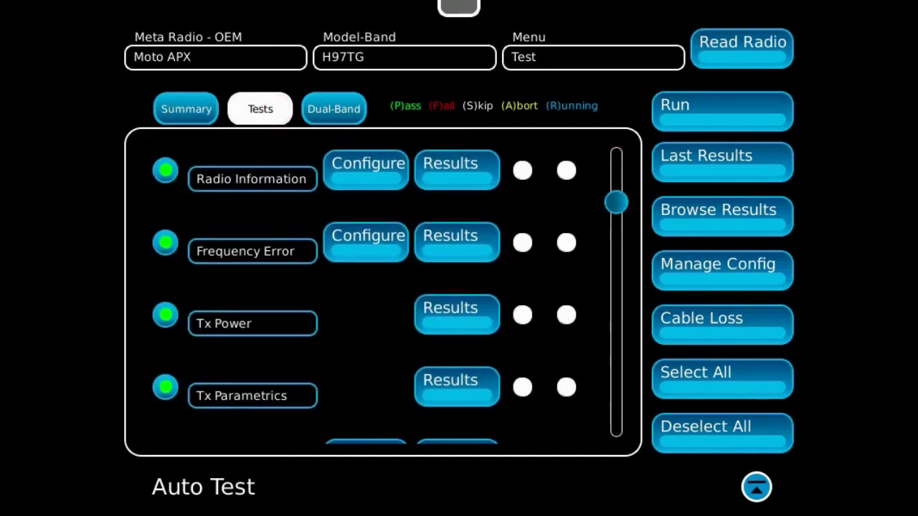
scroll(384, 294, "down", 1)
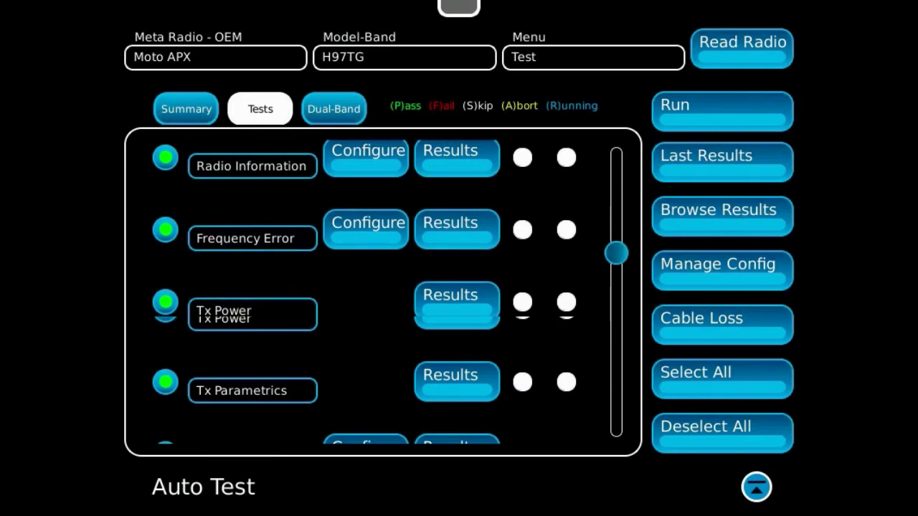
scroll(384, 294, "down", 1)
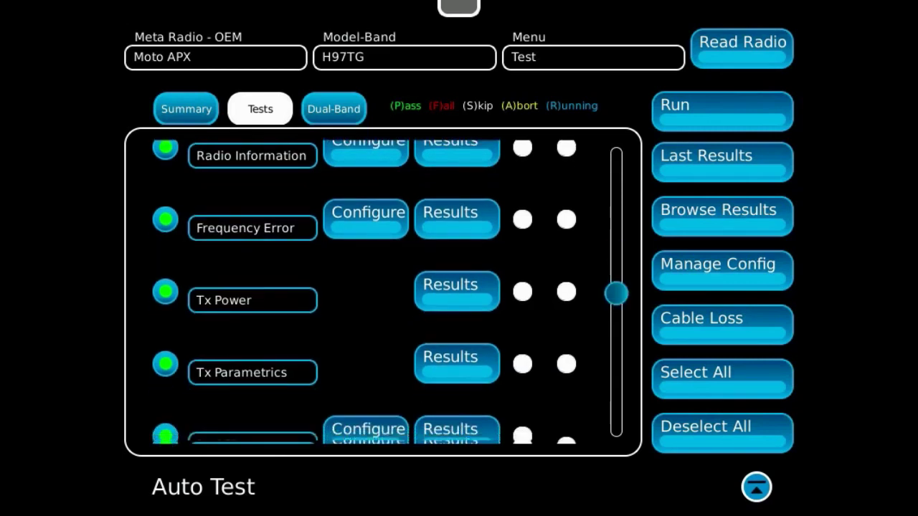
scroll(383, 295, "down", 2)
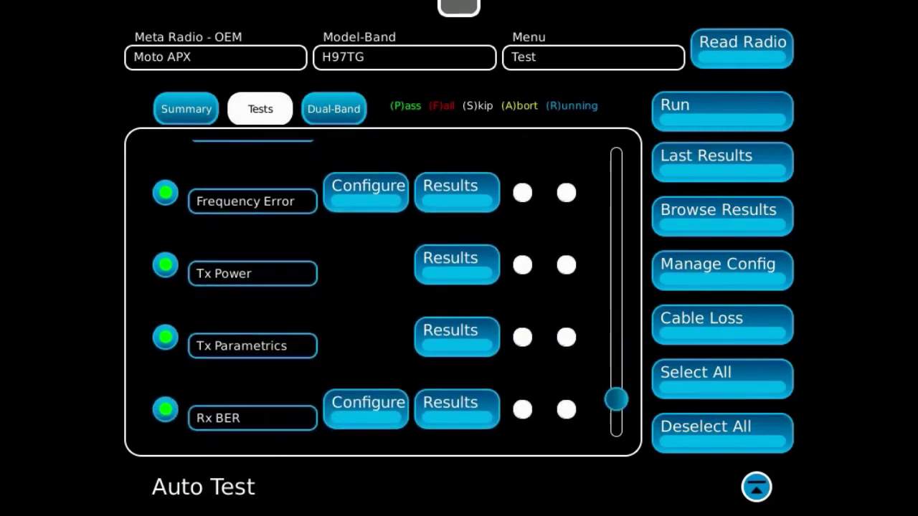
scroll(383, 294, "down", 1)
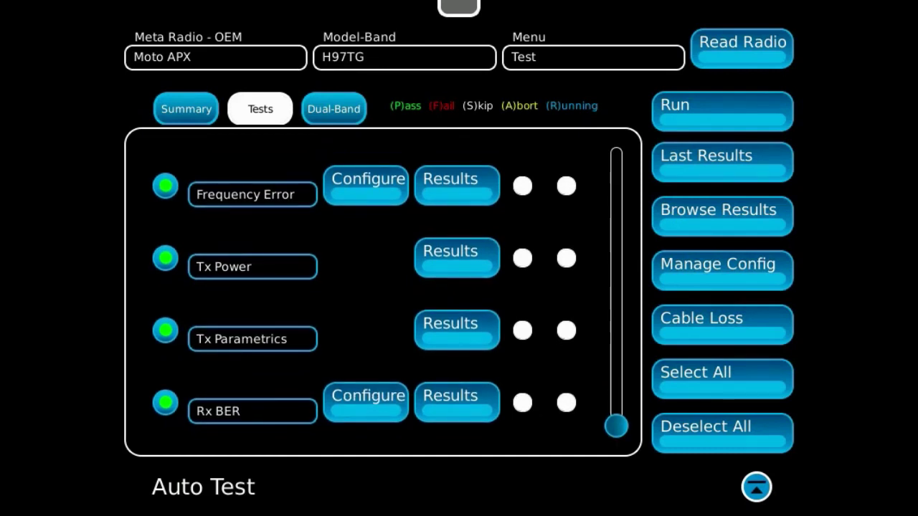
scroll(384, 294, "up", 1)
scroll(383, 294, "up", 2)
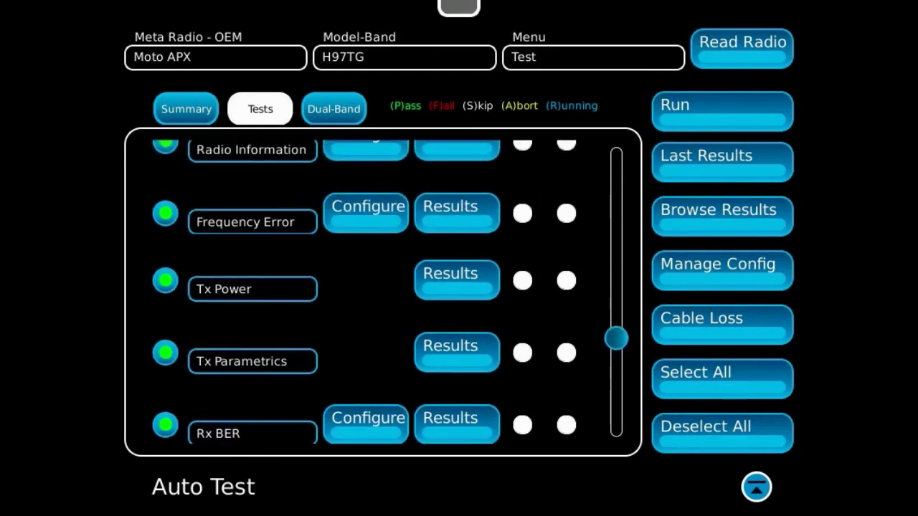
scroll(384, 294, "up", 2)
scroll(384, 294, "up", 2)
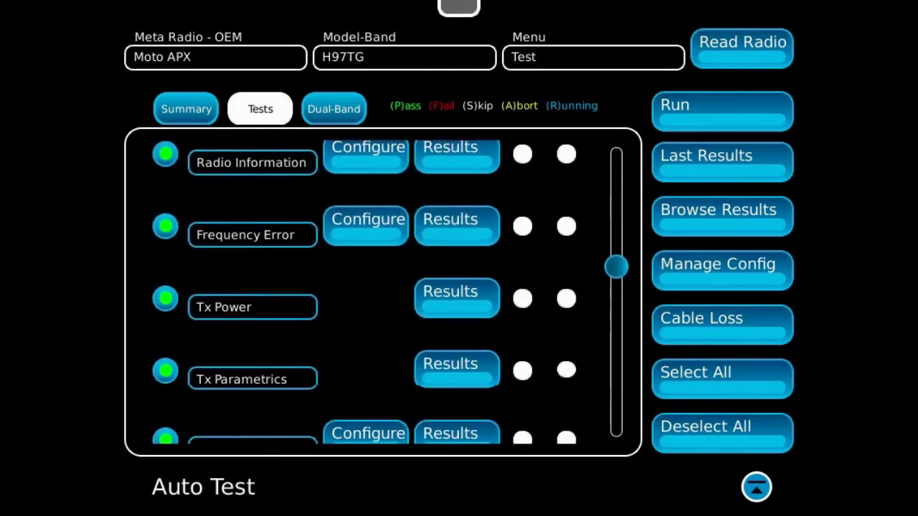
scroll(384, 294, "up", 1)
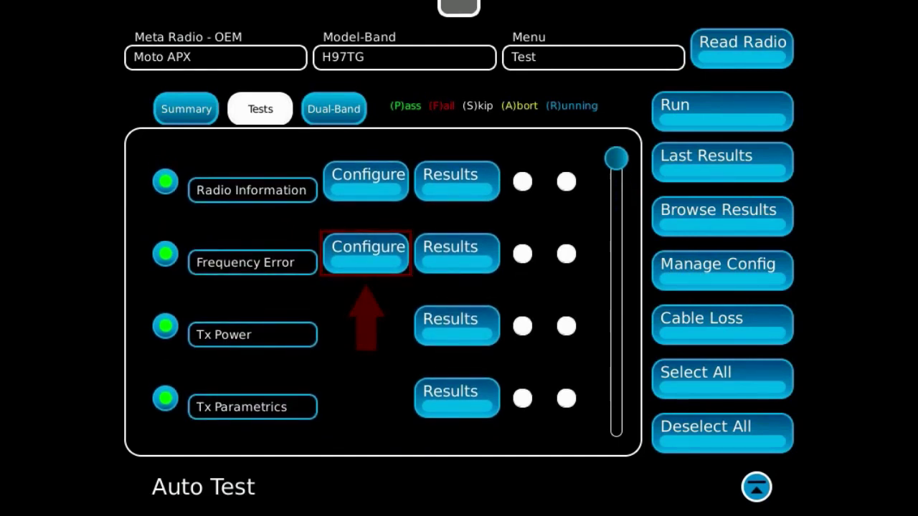
left_click(367, 254)
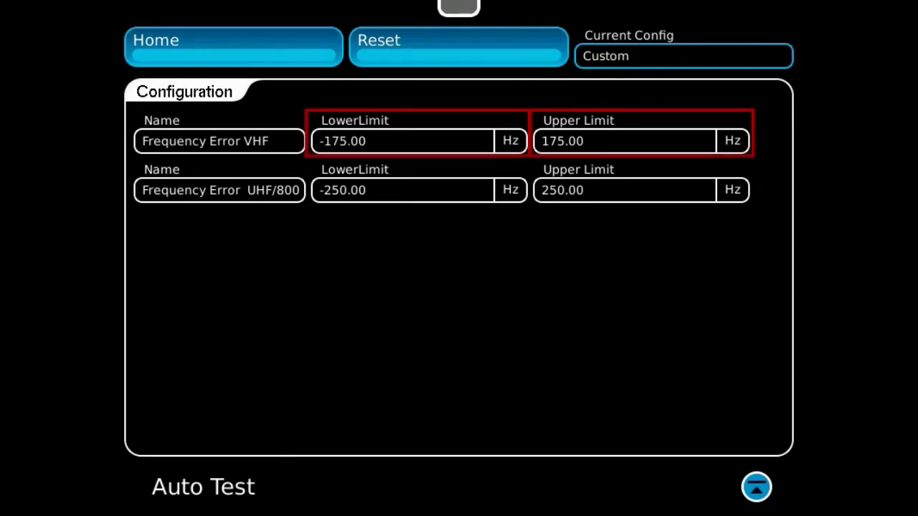
left_click(382, 144)
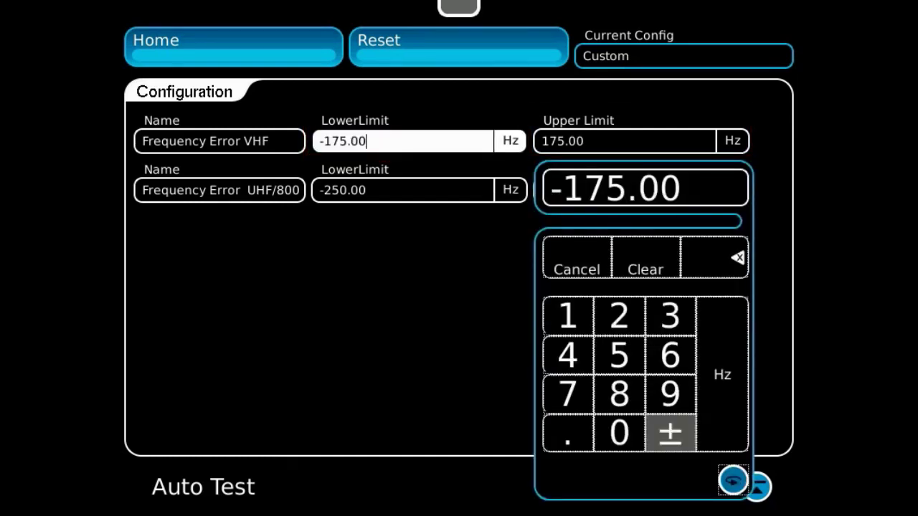
left_click(584, 265)
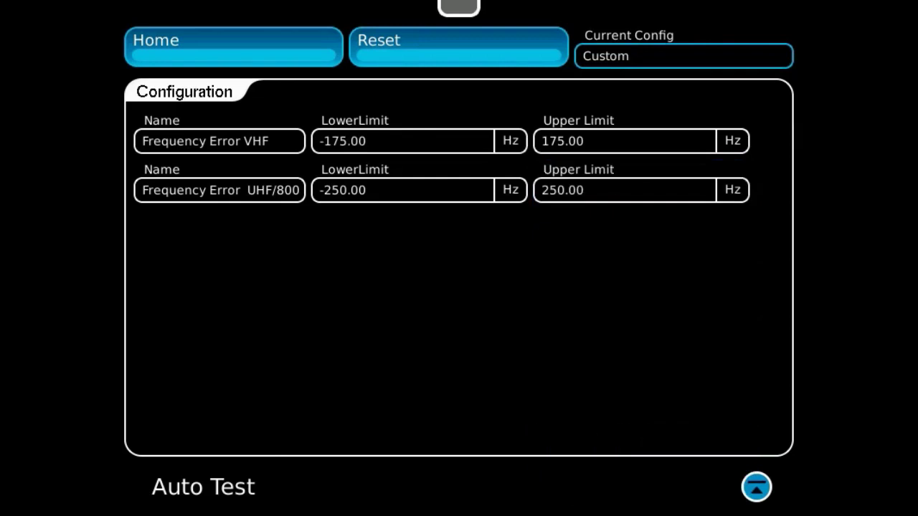
left_click(585, 141)
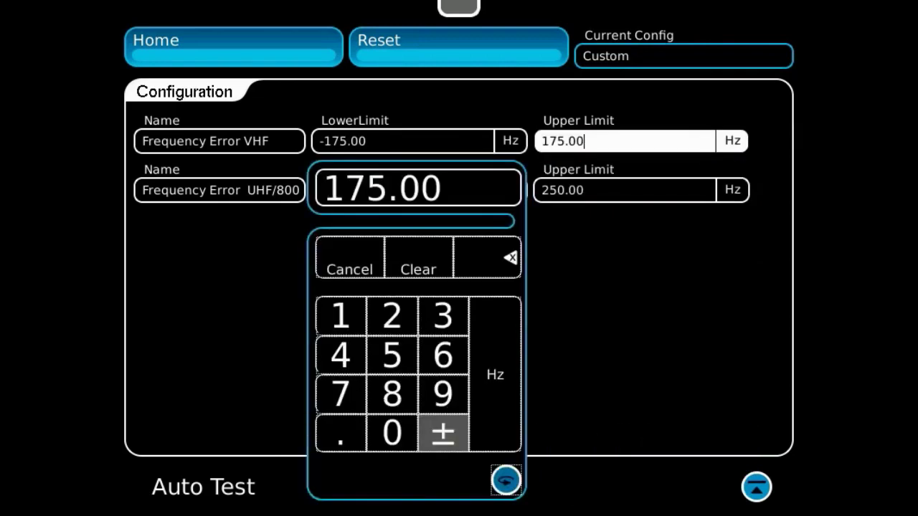
left_click(352, 266)
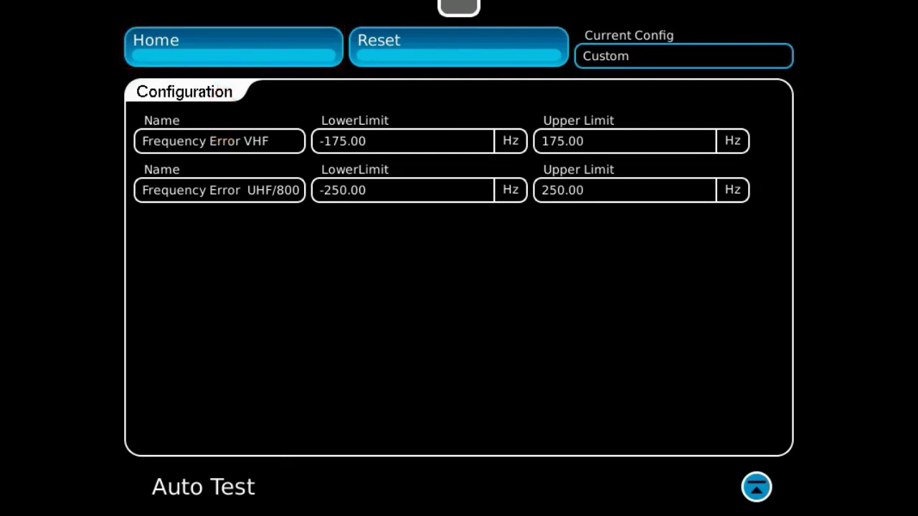
- Enter the operator's name as Information 1 in the Radio Information test settings
left_click(282, 55)
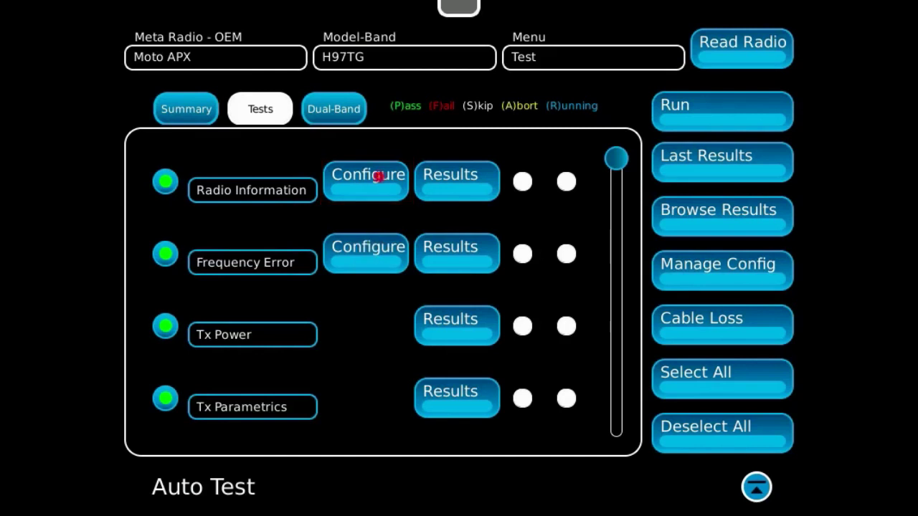
left_click(378, 177)
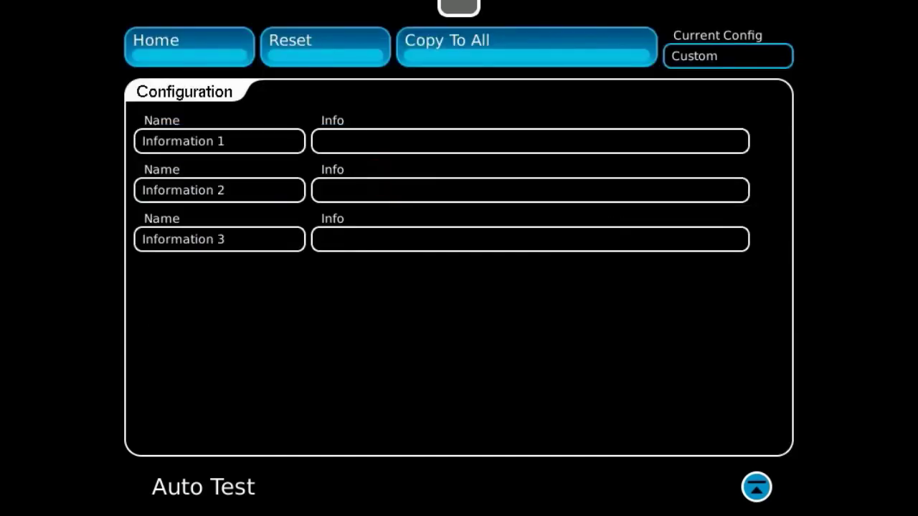
left_click(371, 133)
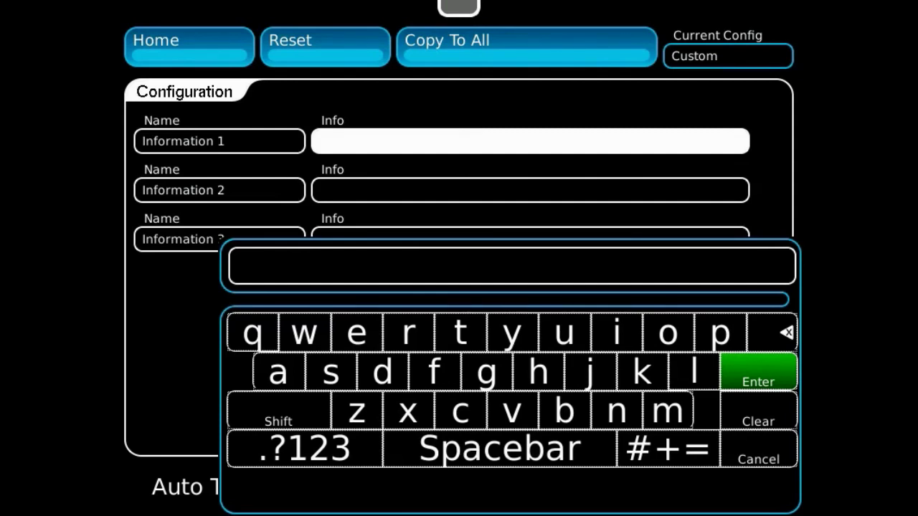
type("John")
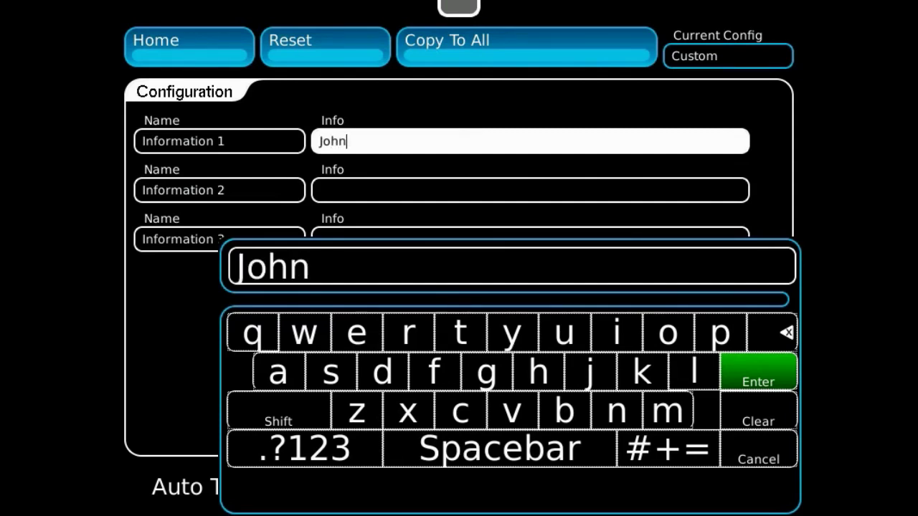
type(" Doe")
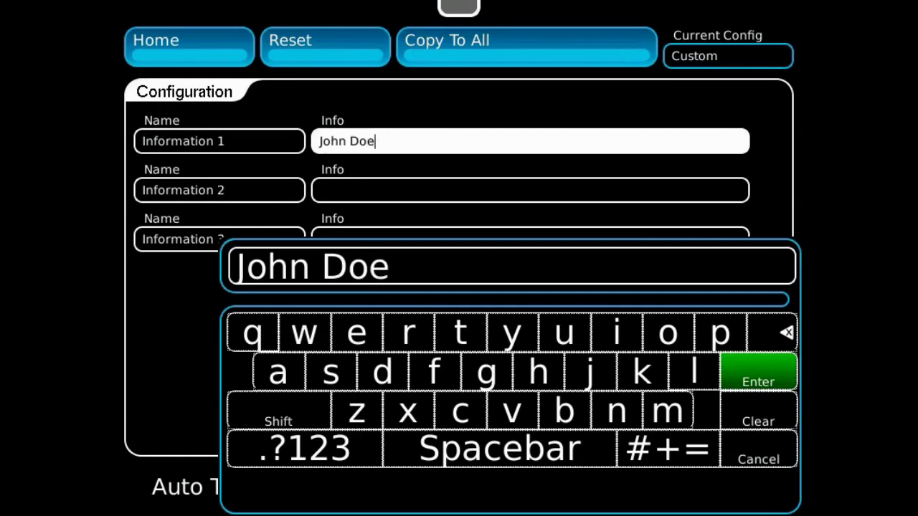
key("Return")
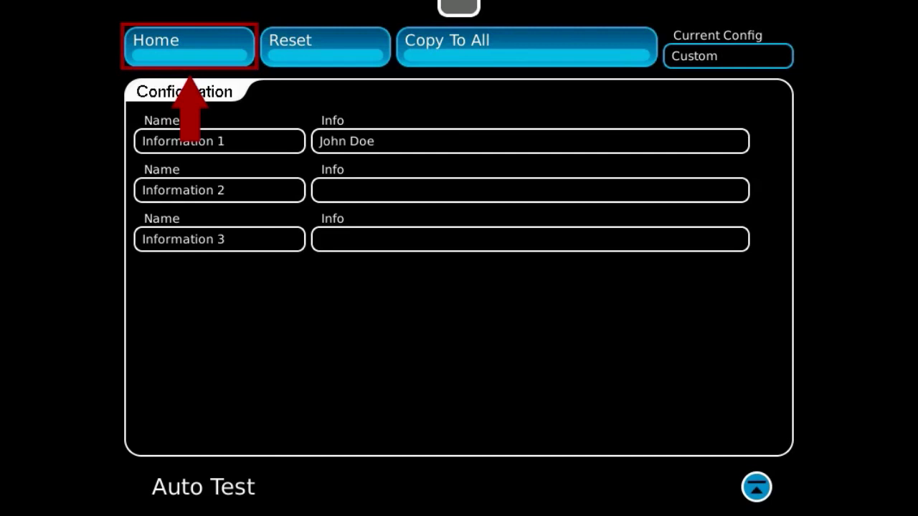
- Leave both High Band and Low Band On in the Dual-Band settings
left_click(199, 44)
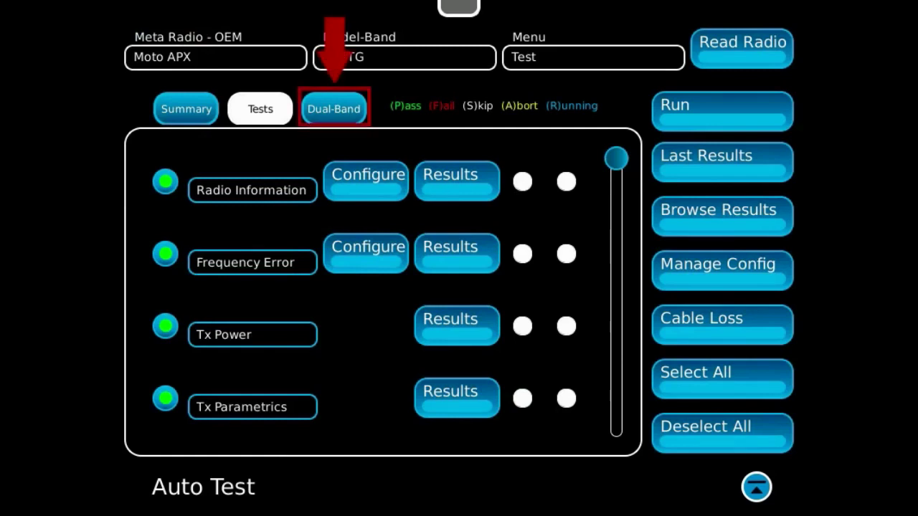
left_click(338, 113)
left_click(350, 283)
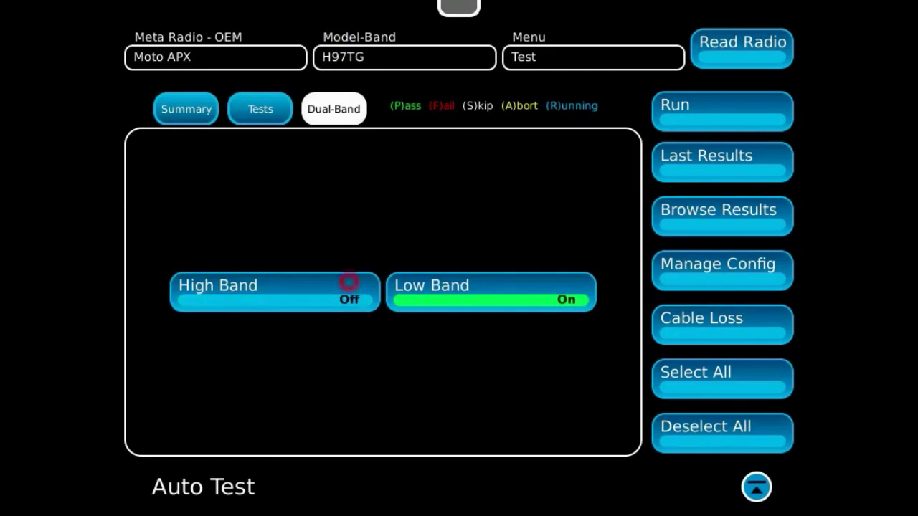
left_click(431, 294)
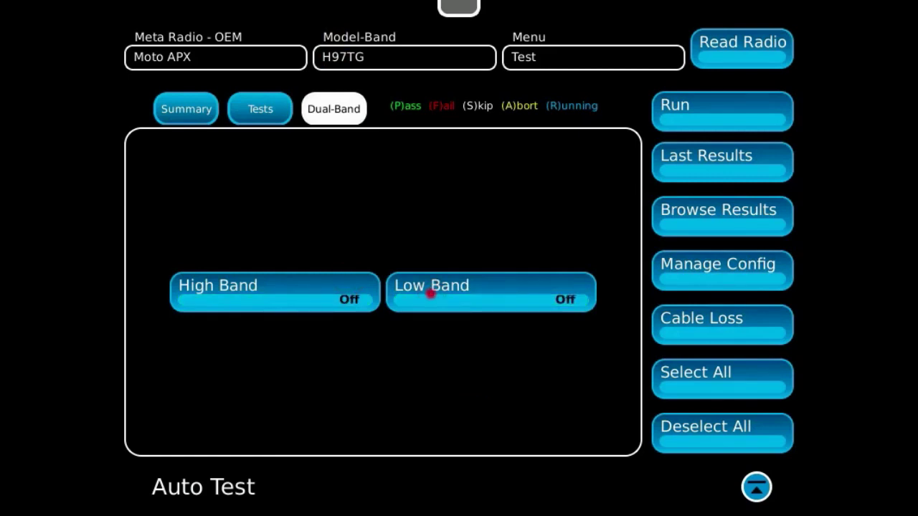
left_click(430, 292)
left_click(309, 294)
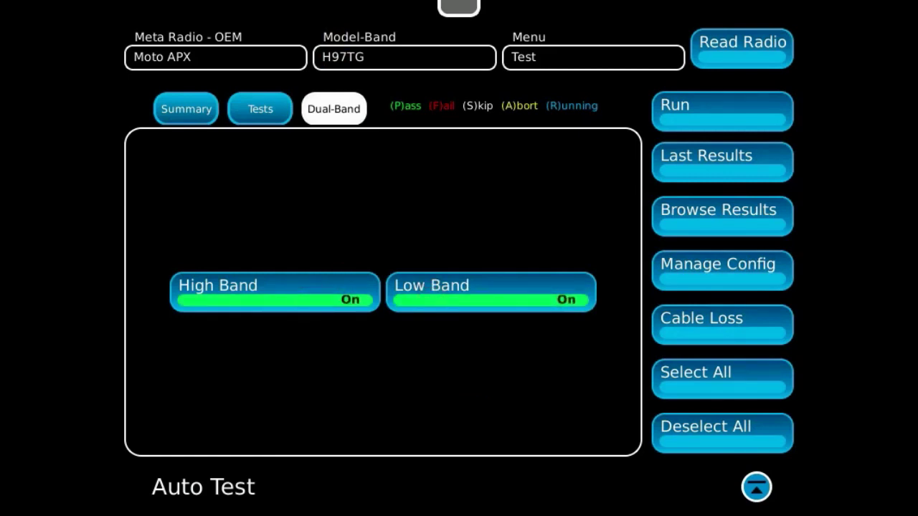
left_click(275, 104)
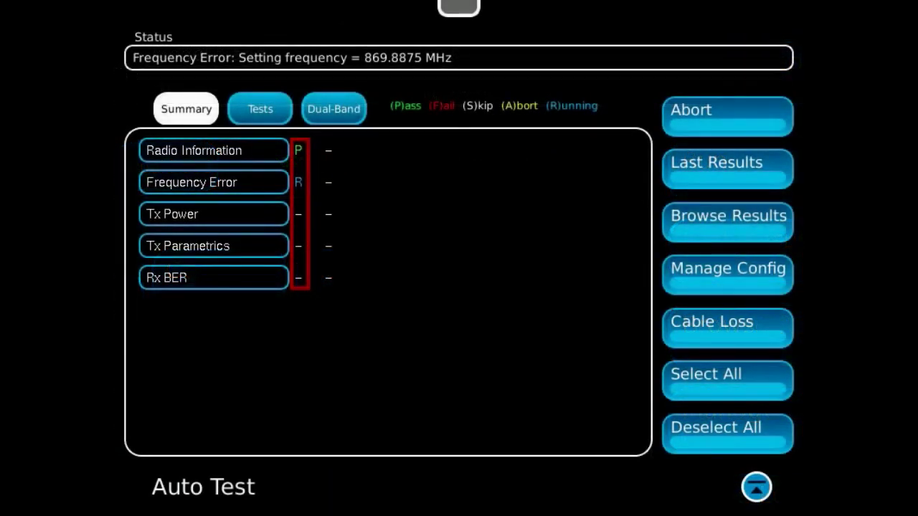
- Abort the running auto test and return to the Tests list
left_click(714, 115)
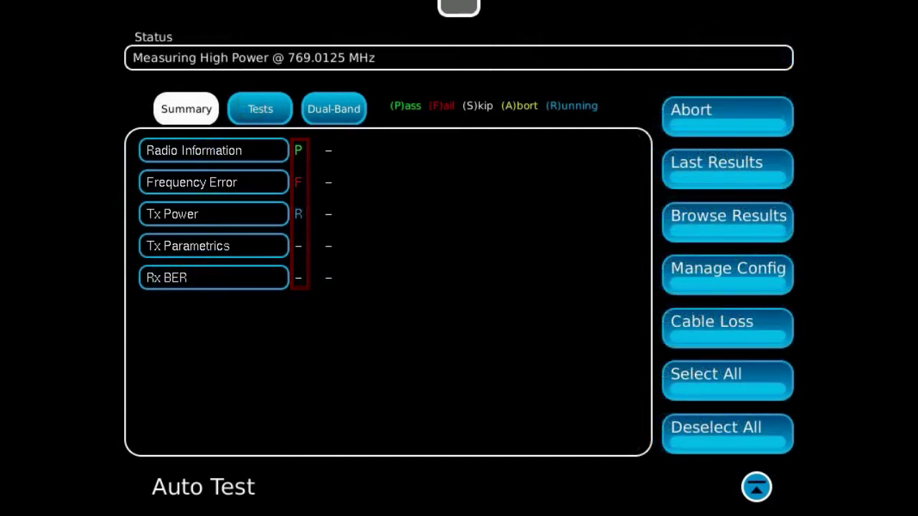
left_click(260, 108)
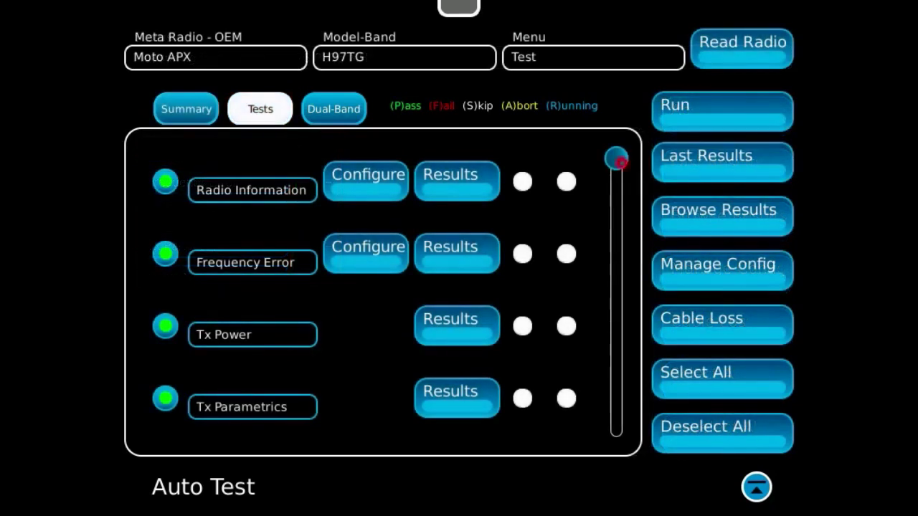
- Exclude Frequency Error and Tx Parametrics from the run, then deselect all tests
scroll(388, 297, "down", 2)
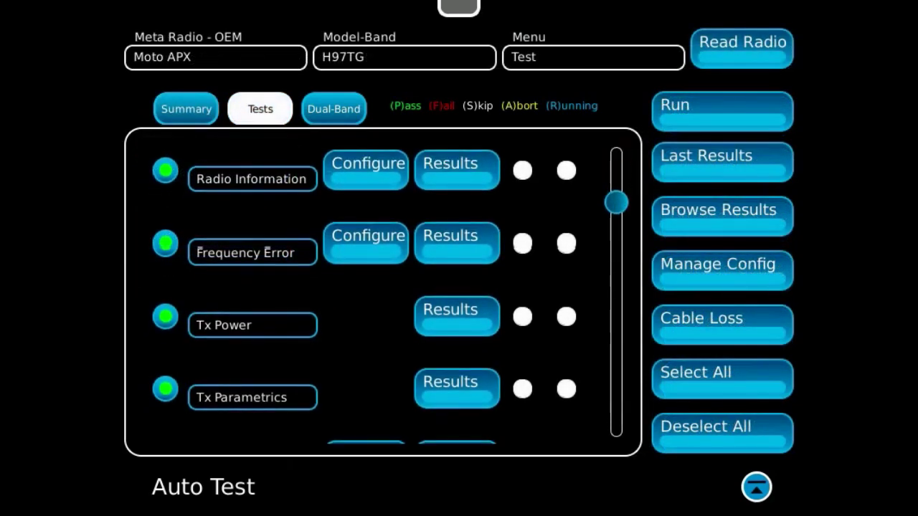
scroll(387, 297, "down", 2)
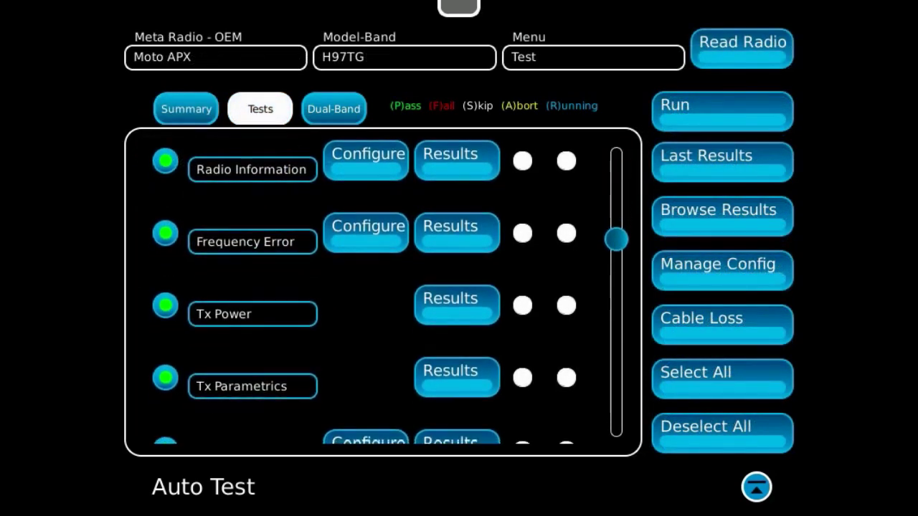
scroll(387, 298, "down", 3)
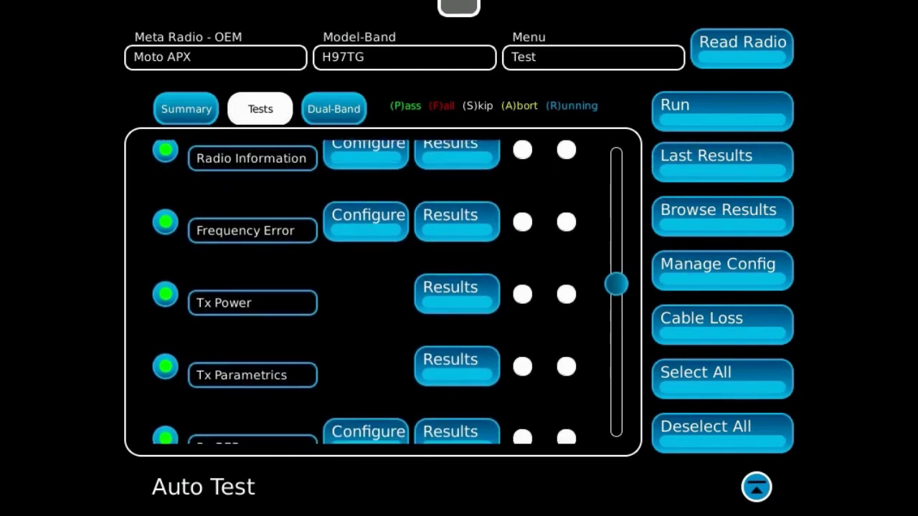
scroll(387, 297, "down", 1)
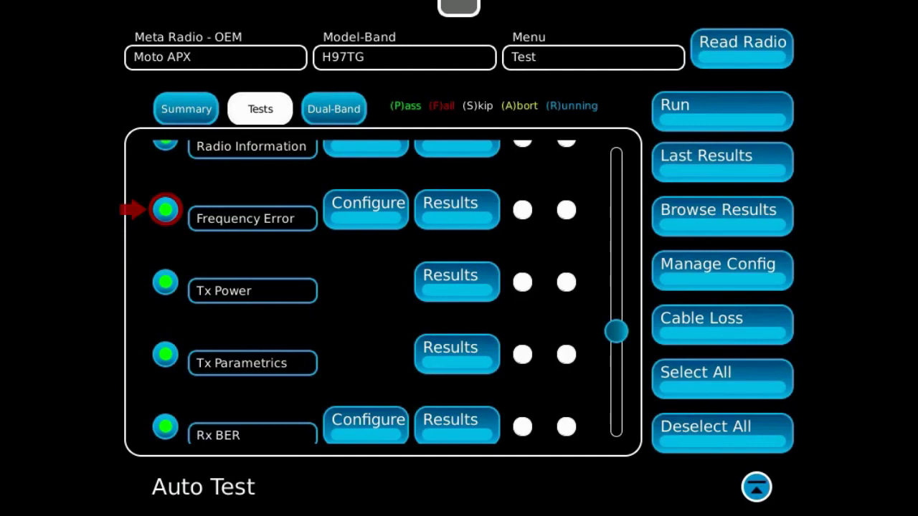
left_click(165, 209)
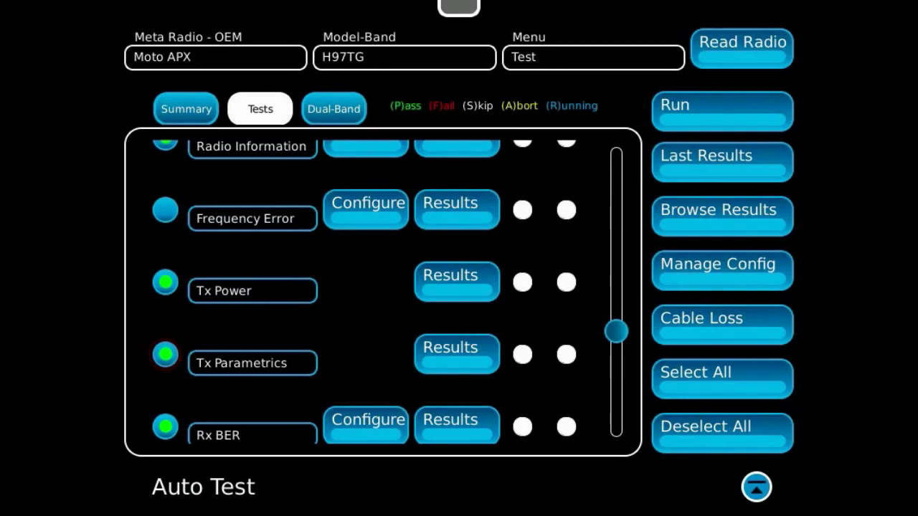
left_click(165, 354)
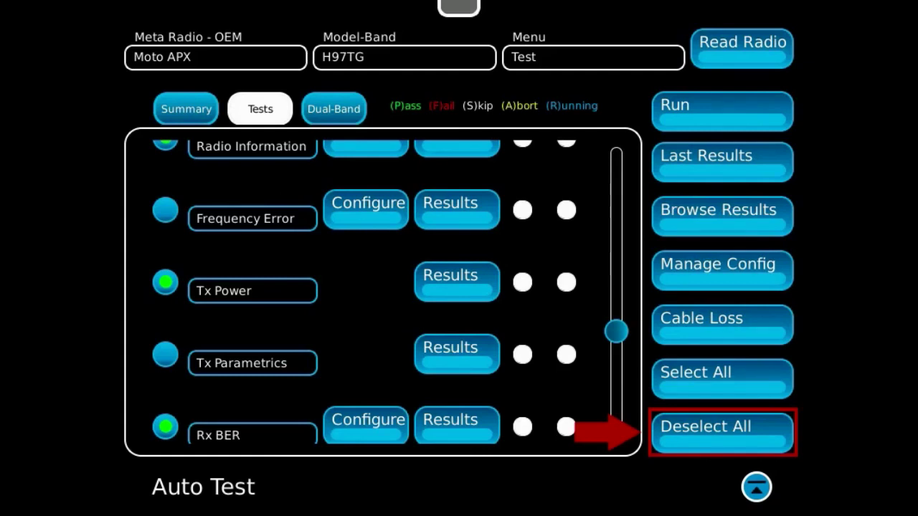
left_click(666, 428)
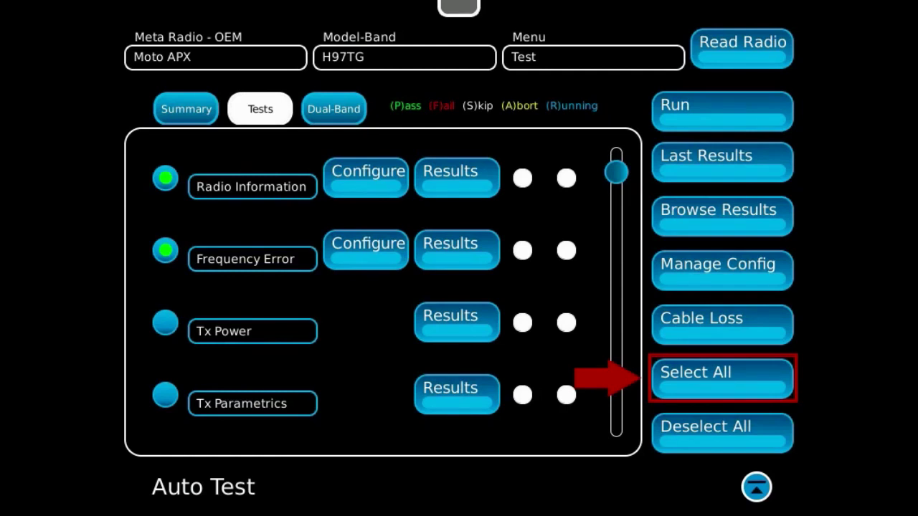
- Enable all tests: Radio Information, Frequency Error, Tx Power and Tx Parametrics
left_click(732, 375)
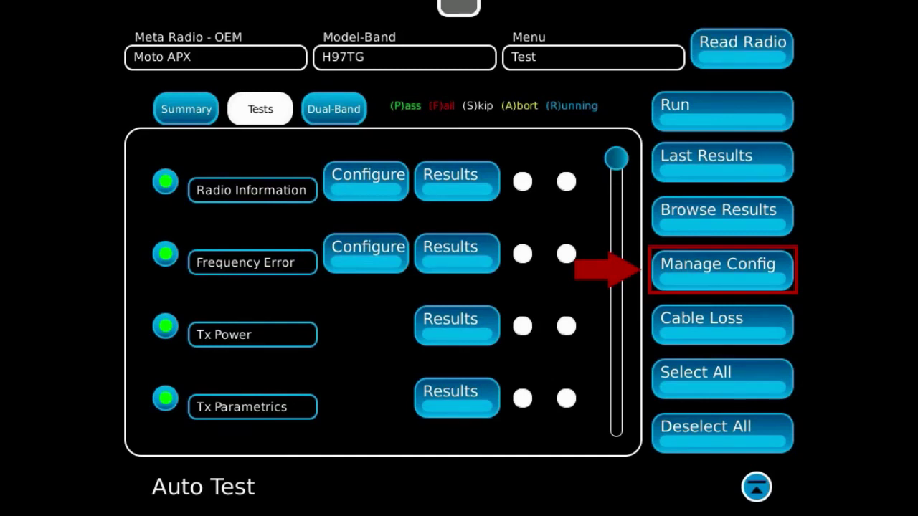
- Store the current Auto Test configuration under the name 'My Test'
left_click(703, 265)
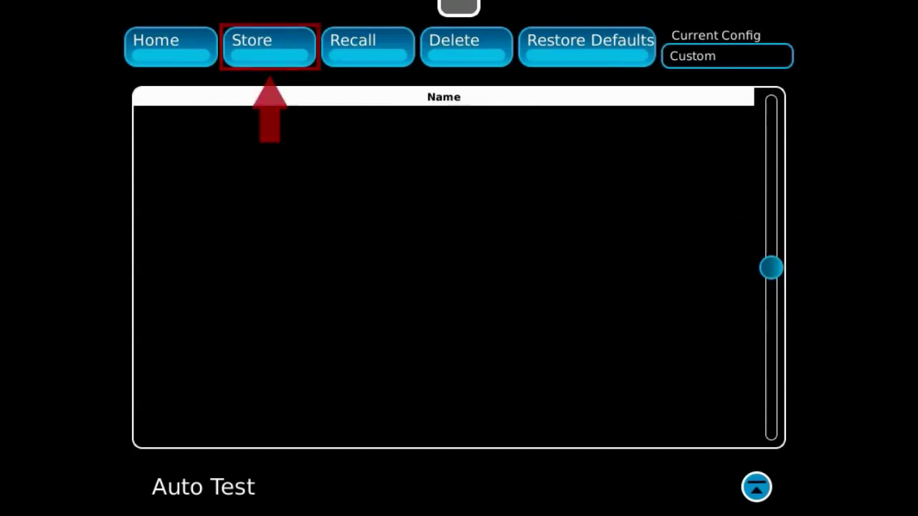
left_click(266, 45)
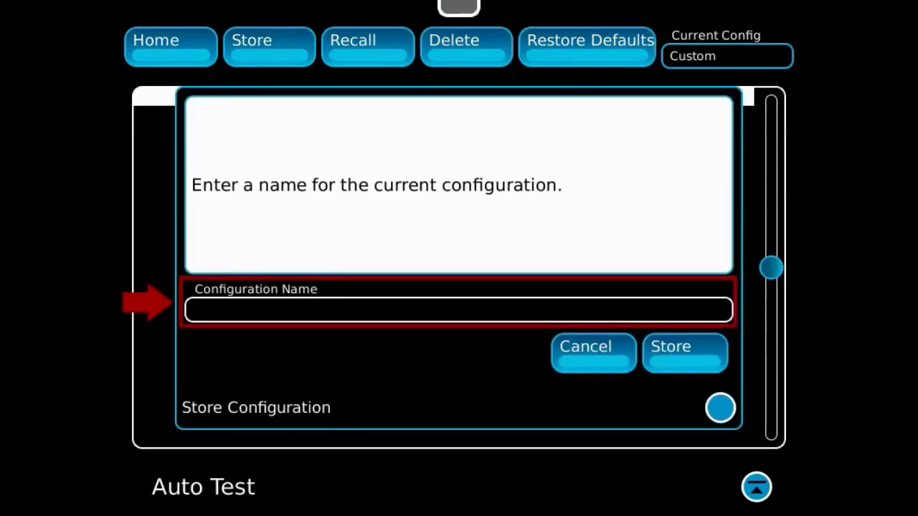
left_click(301, 312)
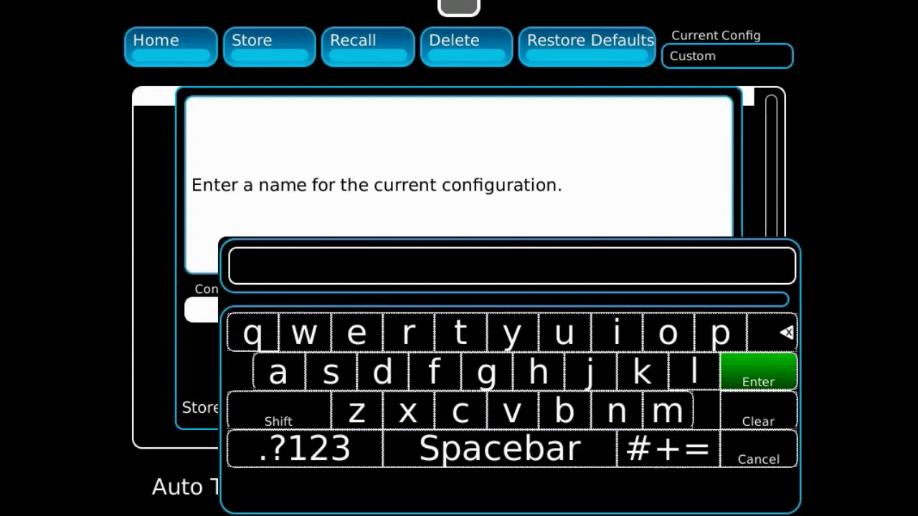
type("My Test")
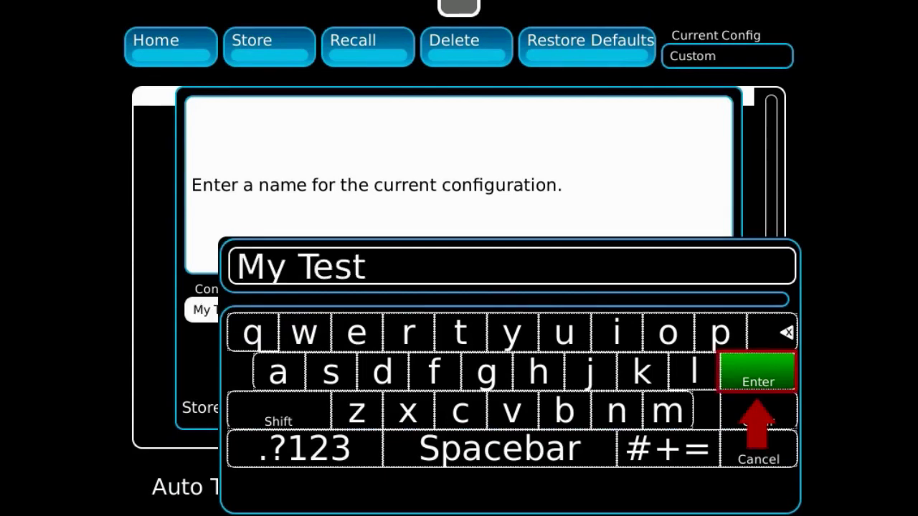
left_click(774, 374)
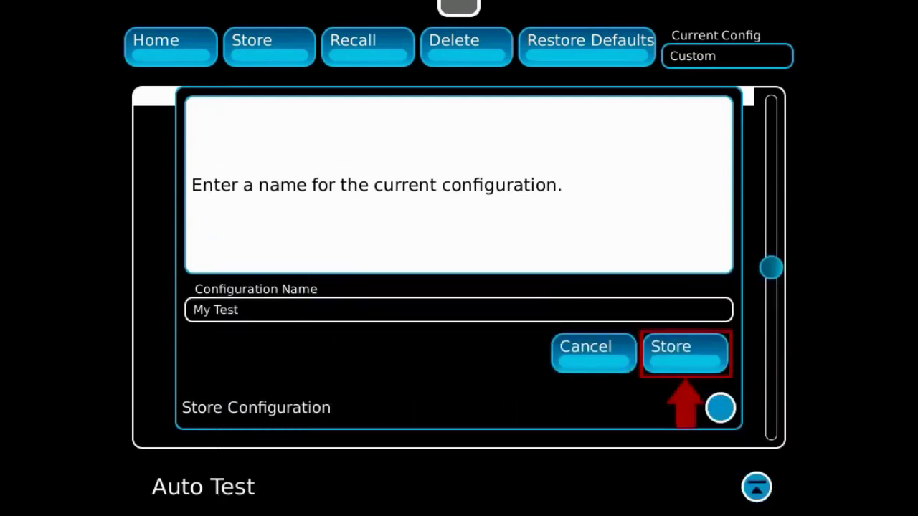
left_click(698, 356)
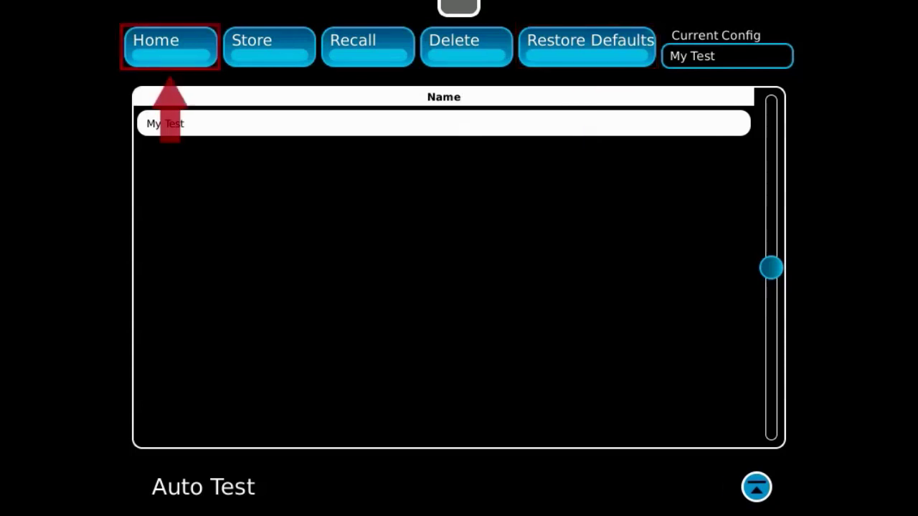
- Return to the Moto APX H97TG Auto Test list with all four tests enabled
left_click(165, 43)
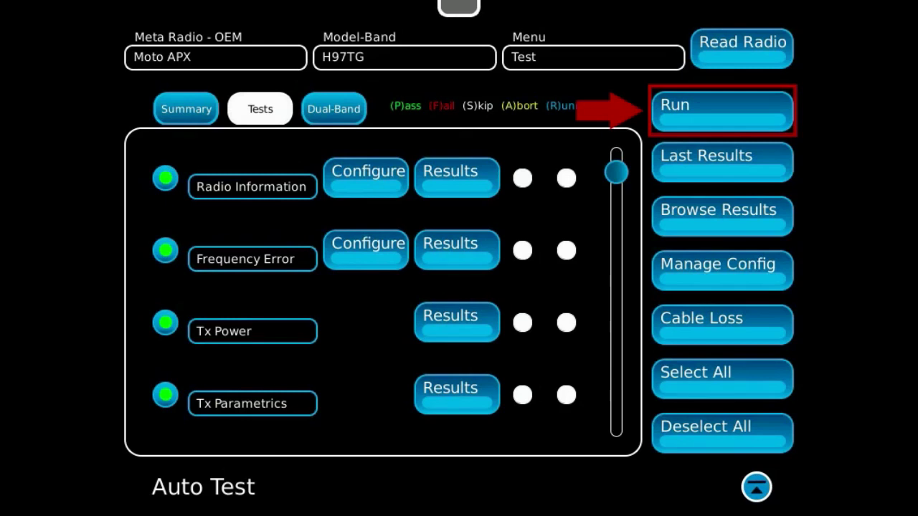
- Run the Auto Test on the Moto APX H97TG radio
left_click(703, 112)
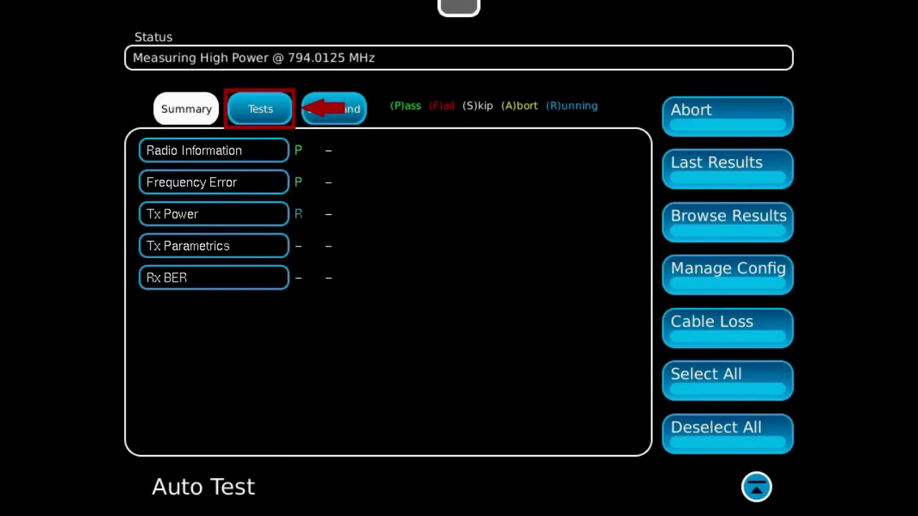
- Review the Frequency Error and Tx Power results mid-run, scrolling through the Tx Power readings
left_click(261, 108)
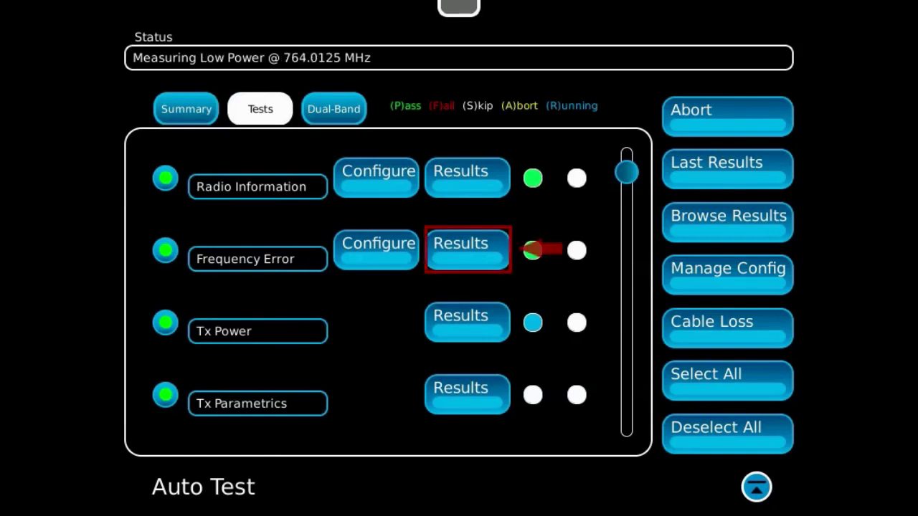
left_click(469, 261)
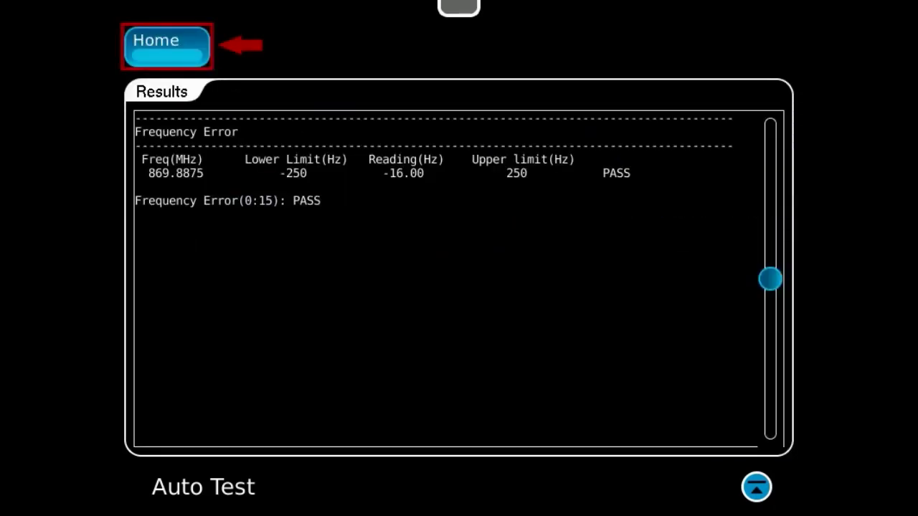
left_click(185, 47)
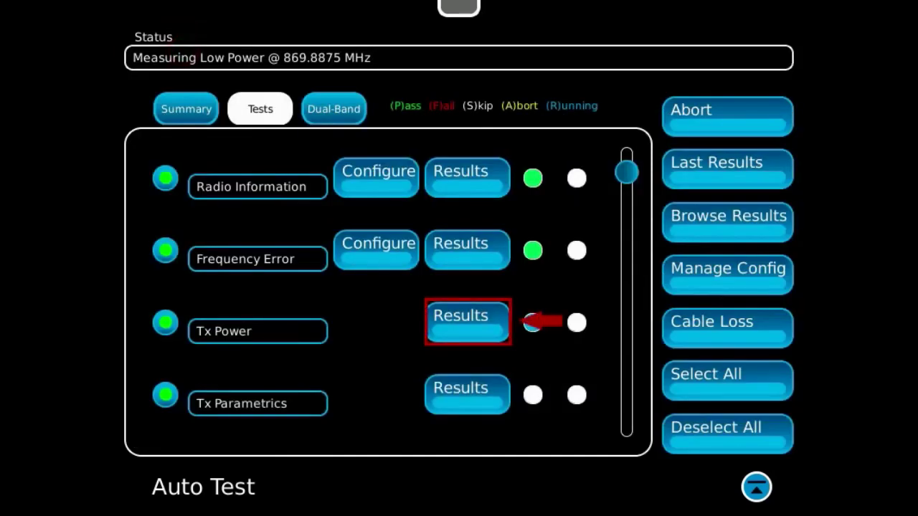
left_click(459, 324)
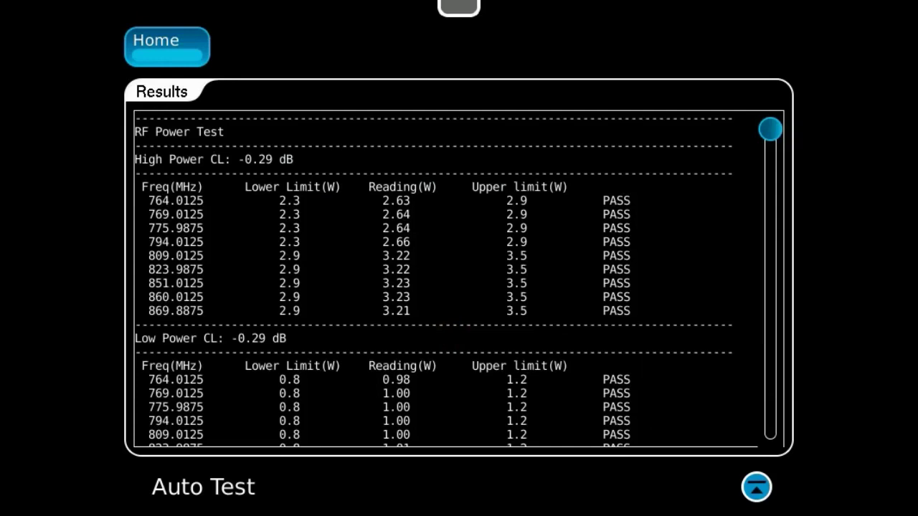
mouse_move(770, 129)
left_mouse_down()
mouse_move(770, 415)
mouse_move(770, 260)
left_mouse_up()
left_click(167, 45)
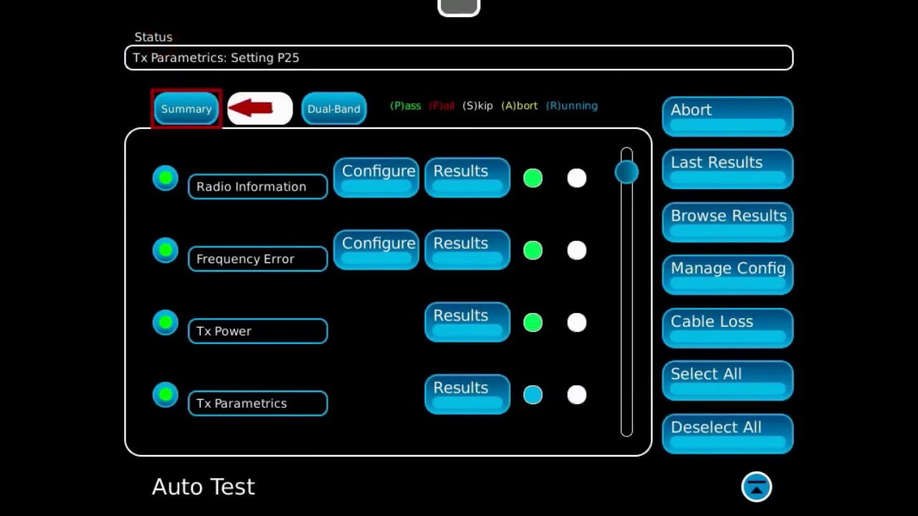
- Watch the run summary until Tx Parametrics and Rx BER pass and the run completes
left_click(183, 106)
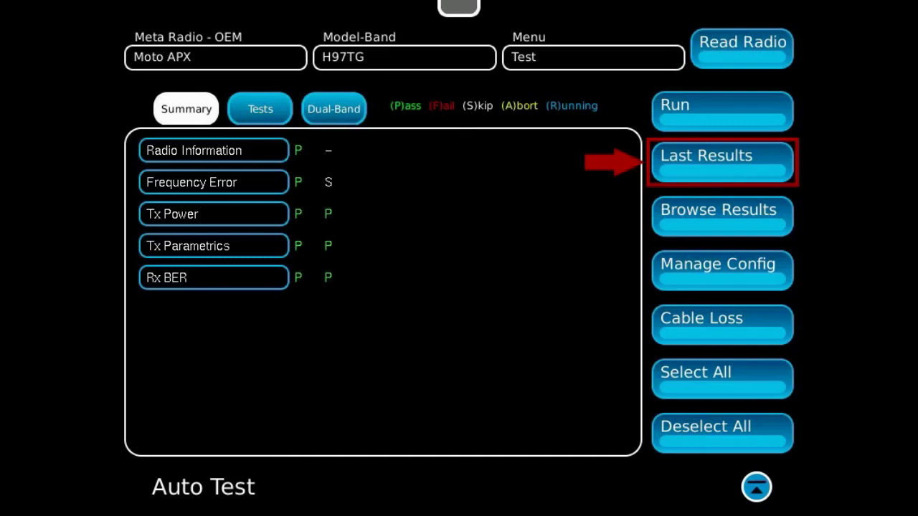
- Open the Last Results report, showing Frequency Error -16.00 Hz at 869.8875 MHz: PASS
left_click(724, 164)
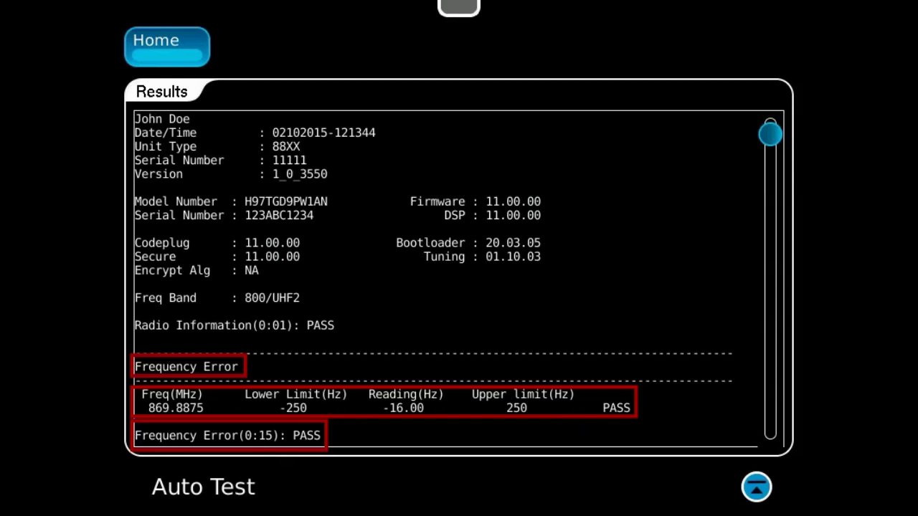
left_click_drag(770, 134, 770, 143)
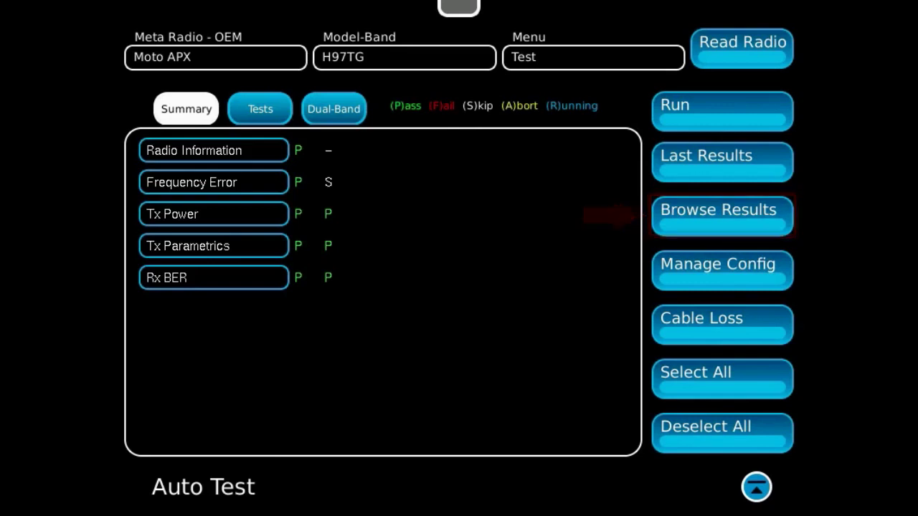
left_click(741, 212)
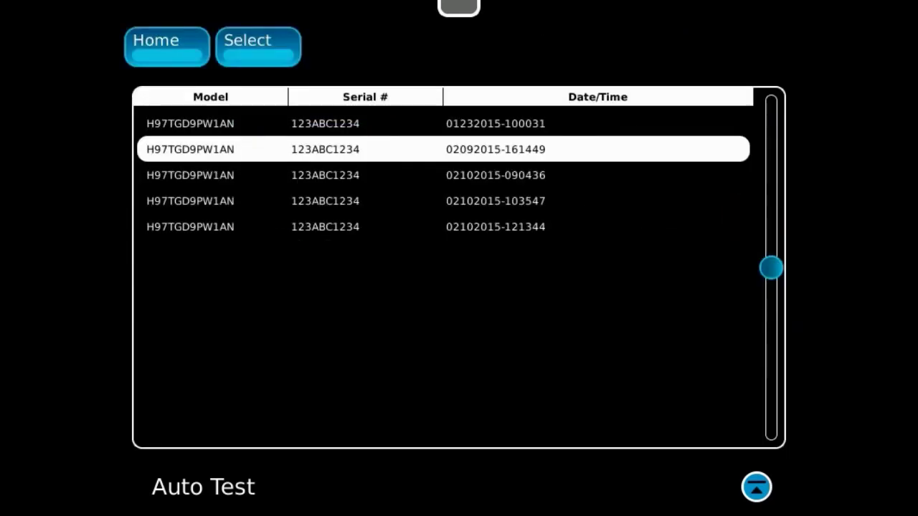
left_click(380, 175)
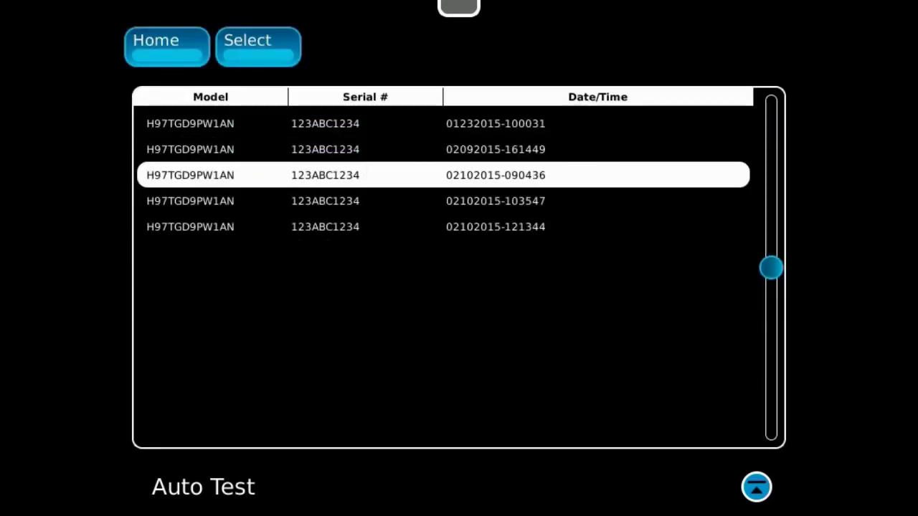
left_click(360, 149)
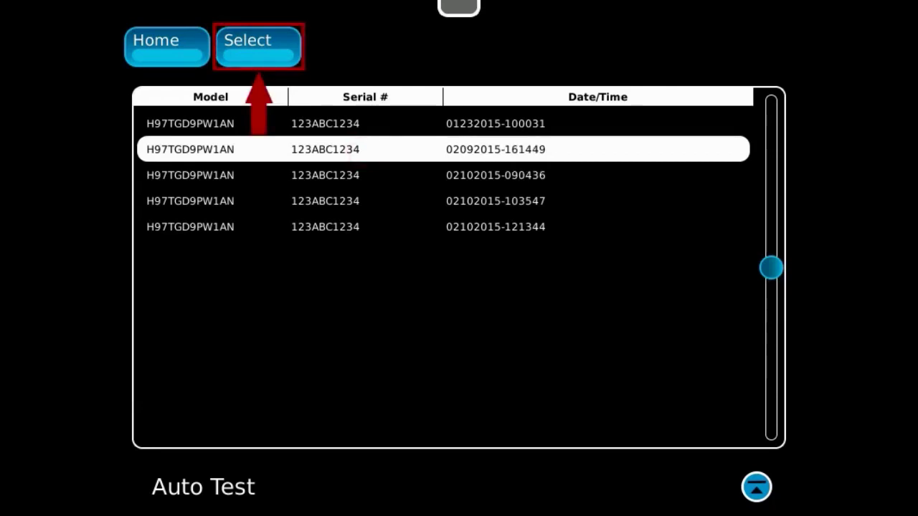
left_click(271, 51)
left_click_drag(771, 130, 770, 318)
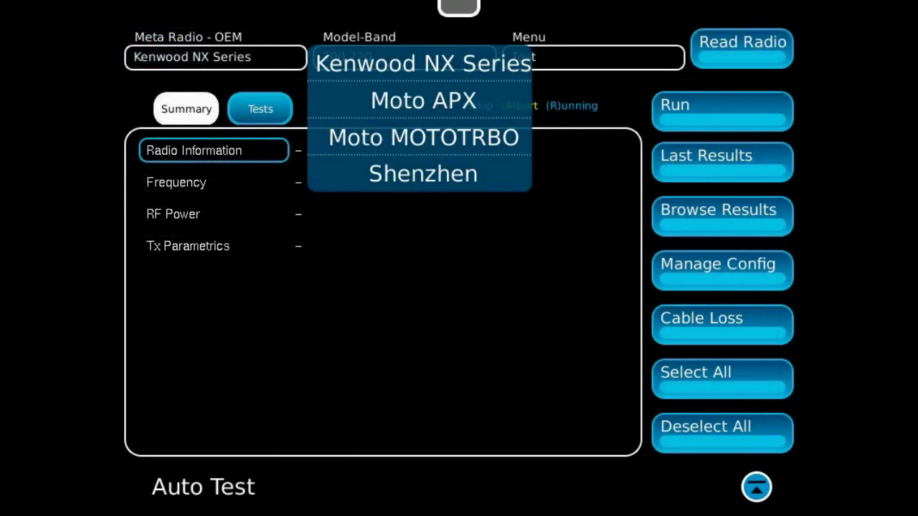
- Choose Moto APX as the radio OEM and keep H97TG as the model band
left_click(423, 100)
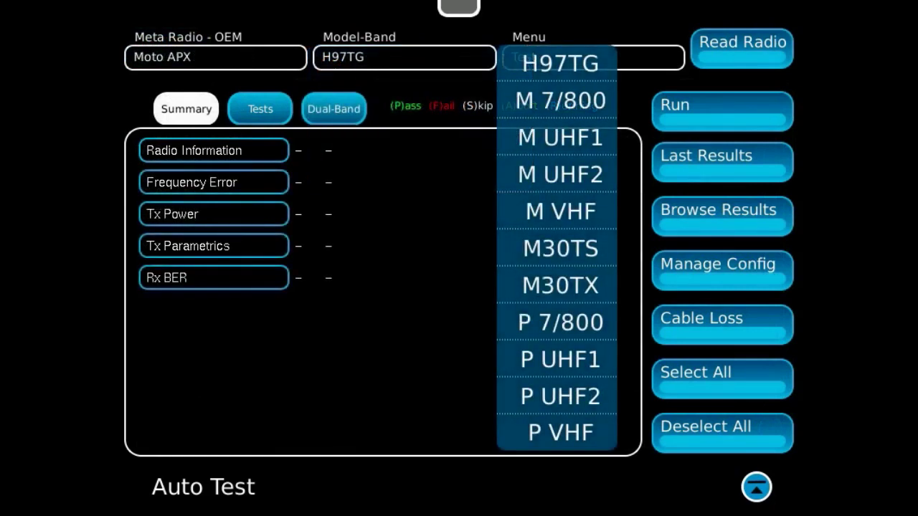
key("Escape")
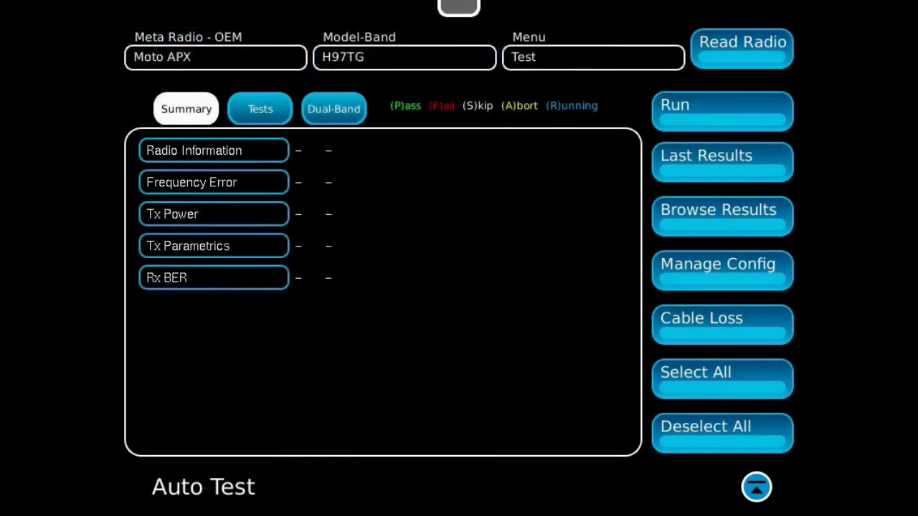